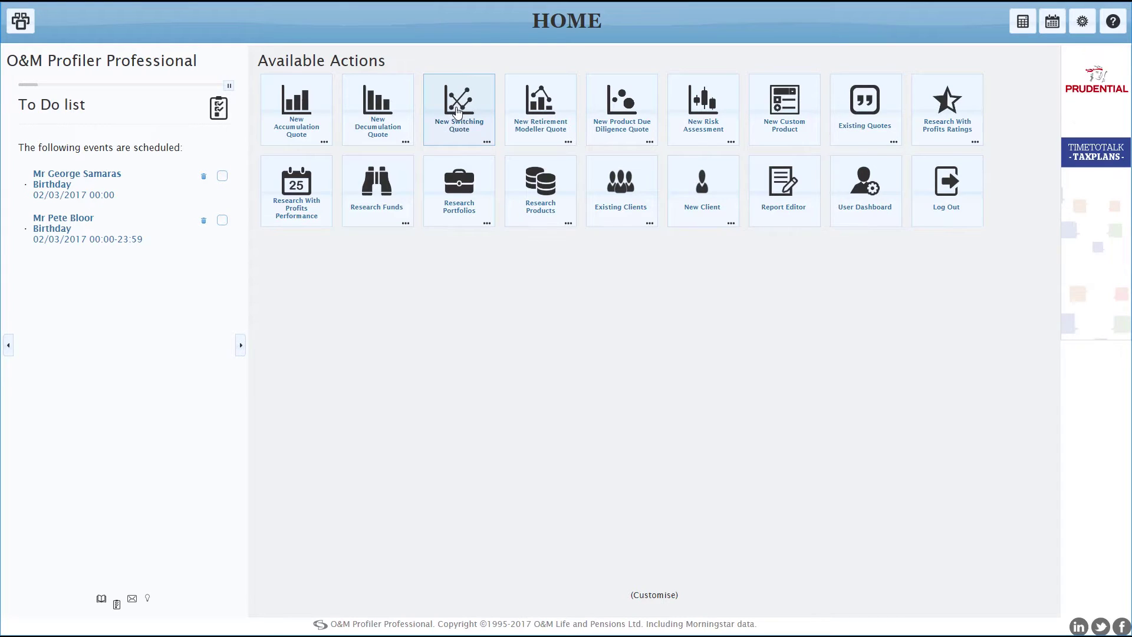
Start a new switching quote for a new client with the title Mr and the client's first name and surname.
left_click(458, 111)
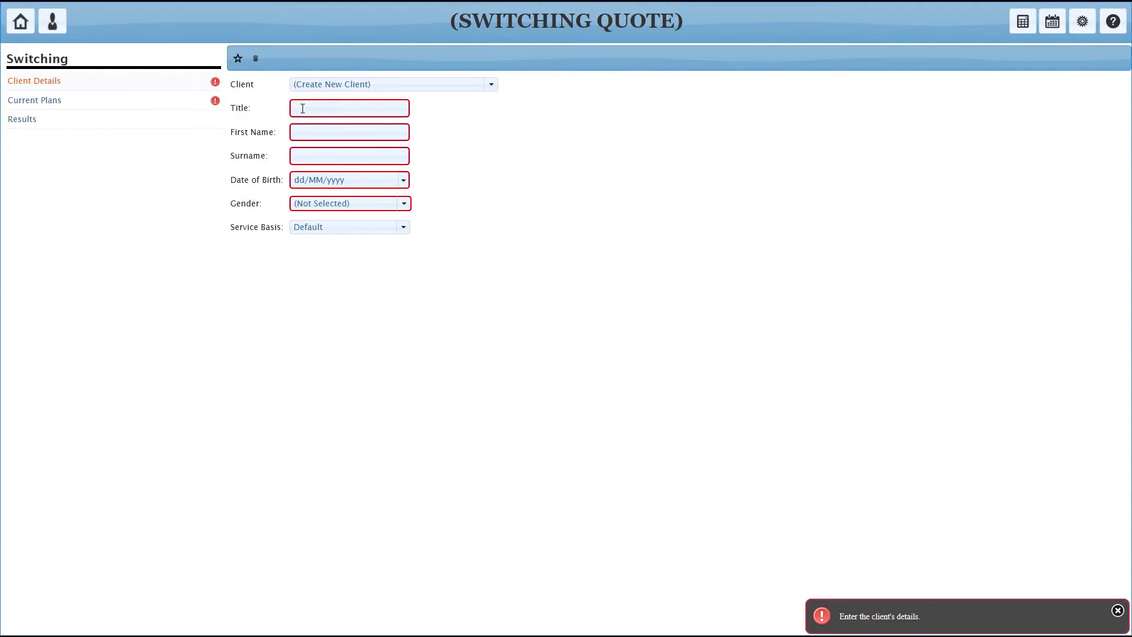
left_click(354, 105)
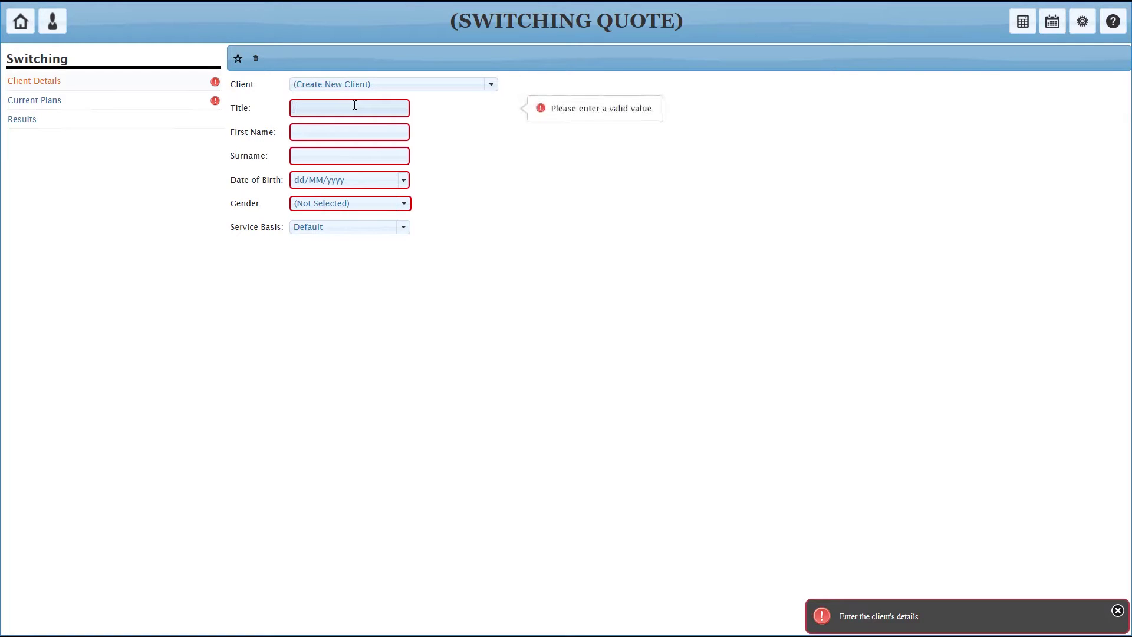
type("Mr")
key("Tab")
type("First")
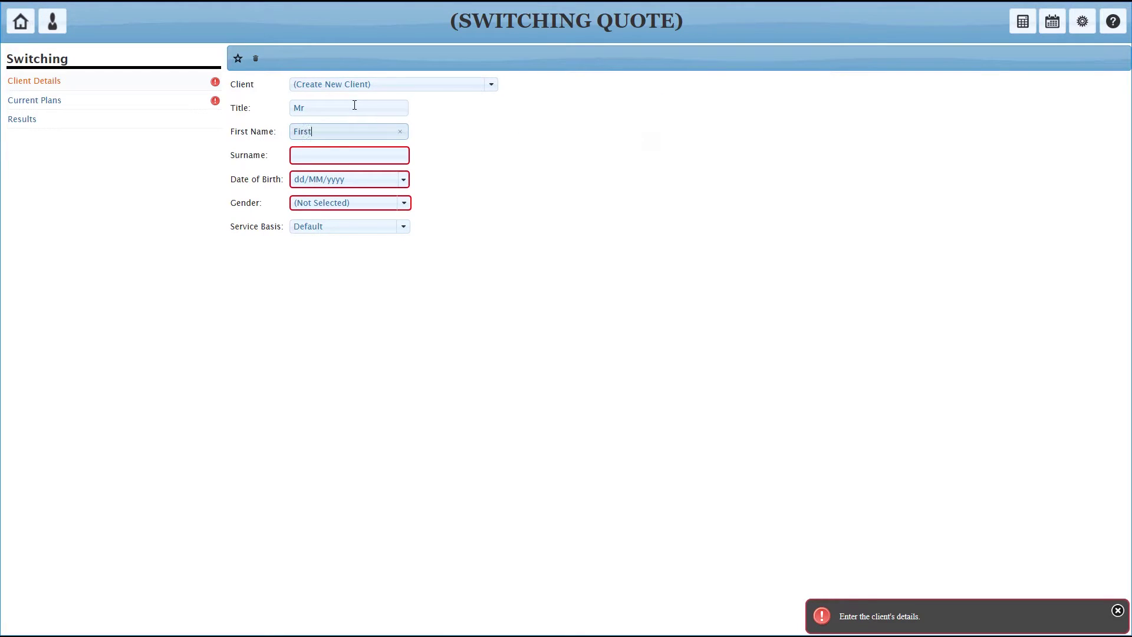
key("Tab")
type("Client")
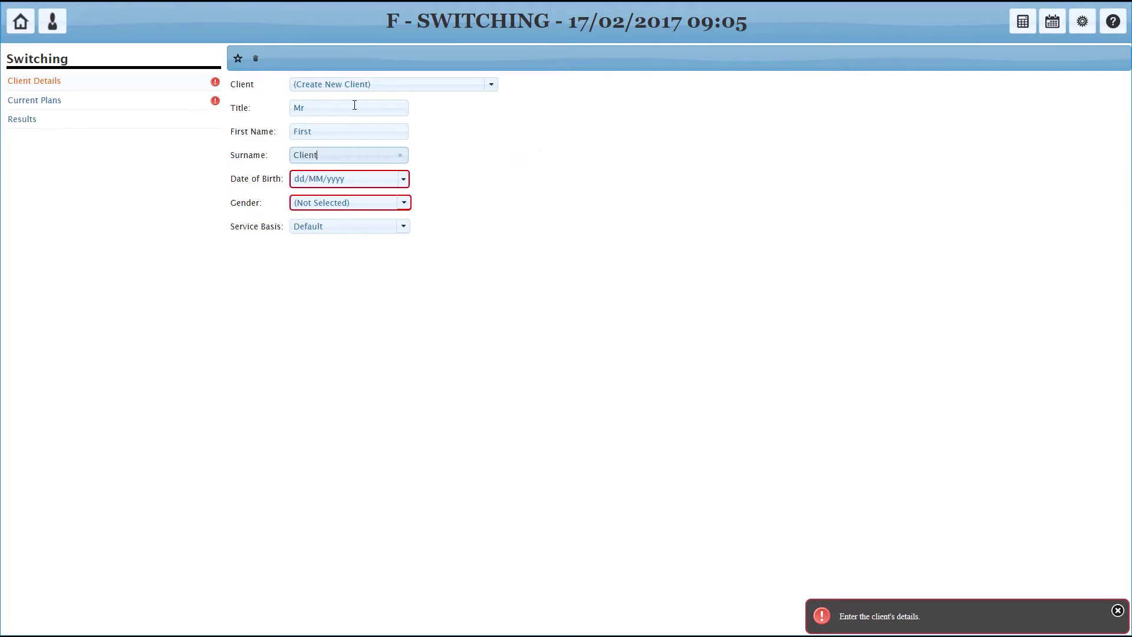
Enter the client's date of birth, set the gender to Male and keep the service basis at Default.
key("Tab")
type("01/01/198")
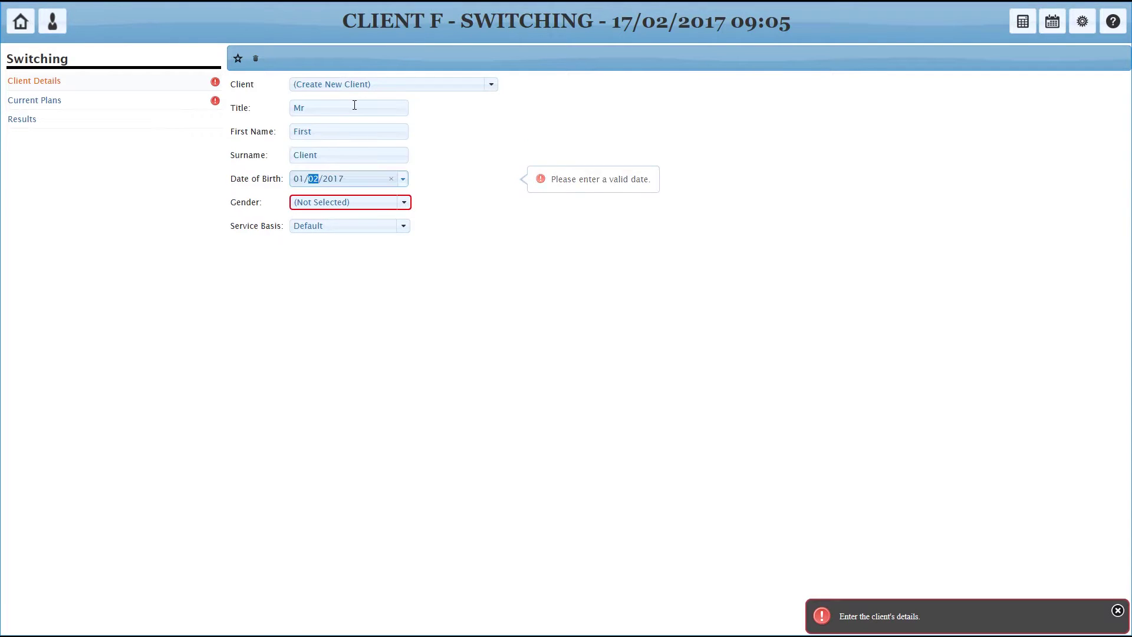
type("2")
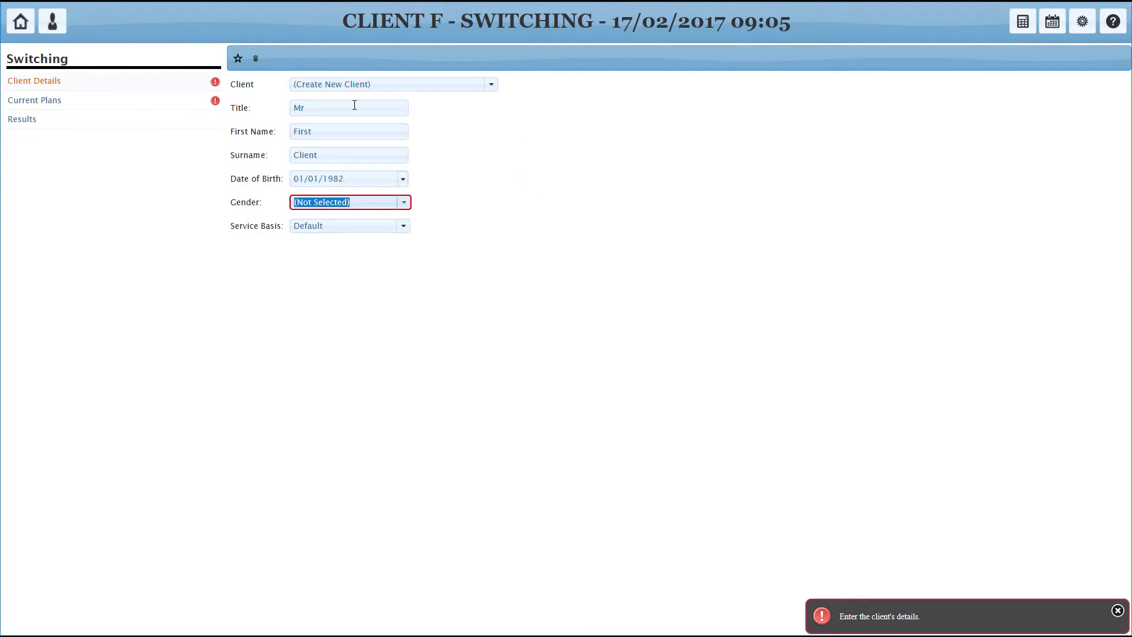
key("Tab")
key("alt+Down")
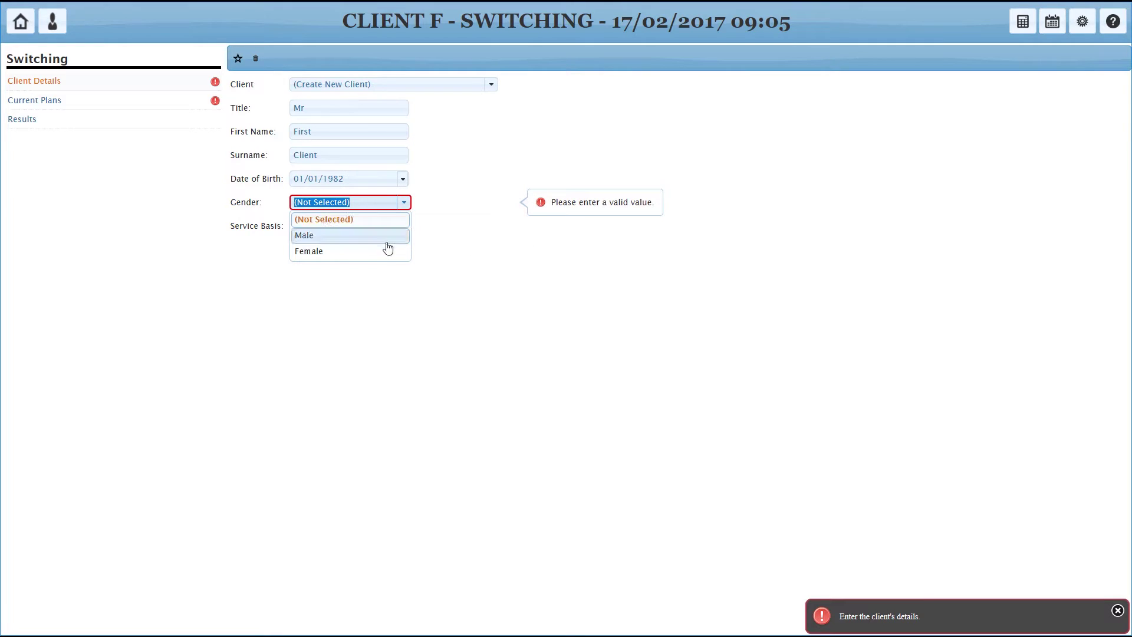
left_click(366, 238)
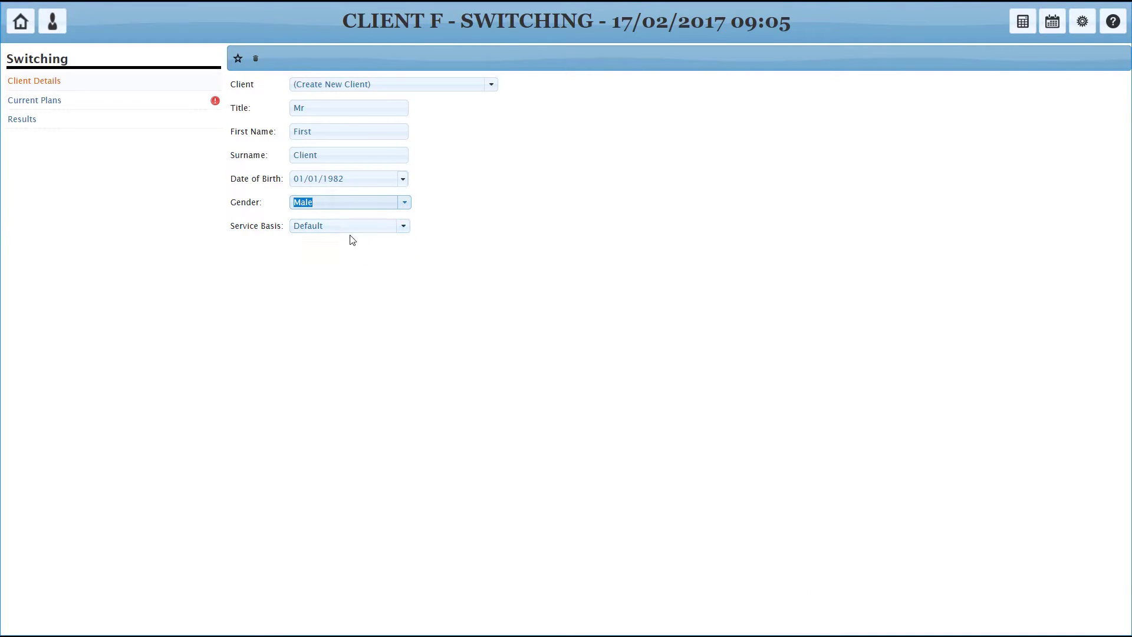
left_click(406, 231)
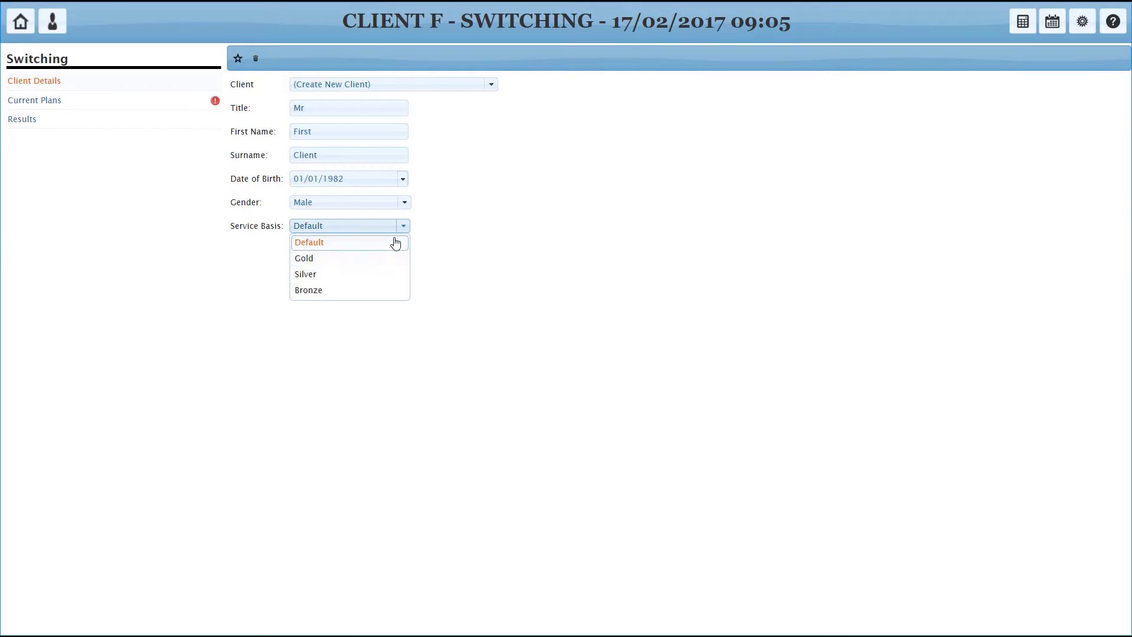
left_click(404, 231)
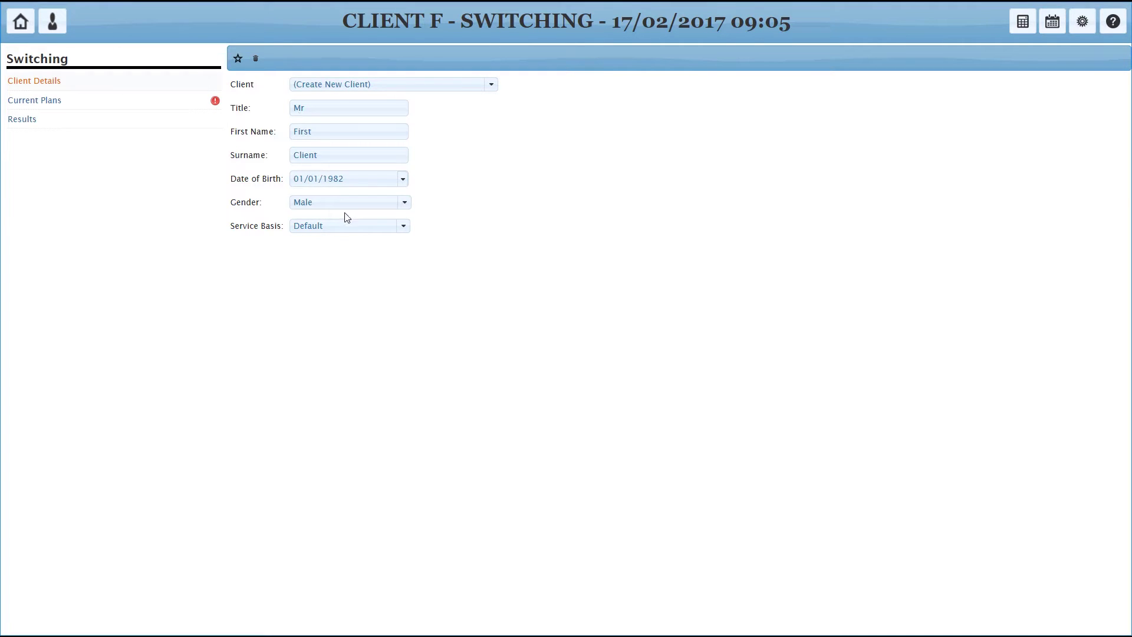
Add a current plan to the quote and name it Abbey Pension.
left_click(53, 104)
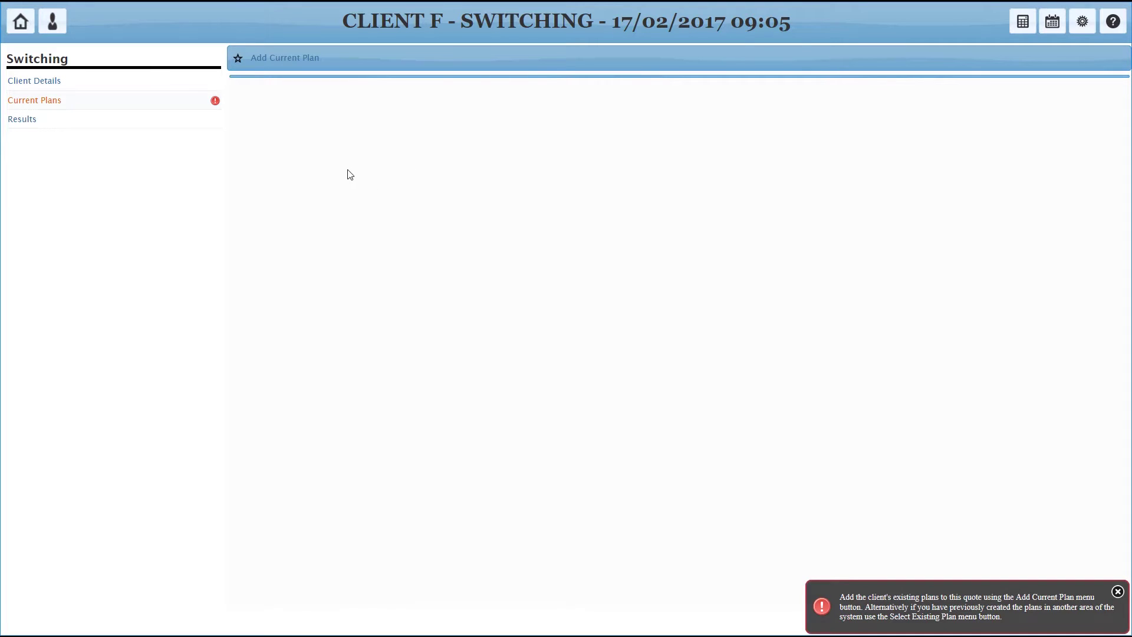
left_click(274, 68)
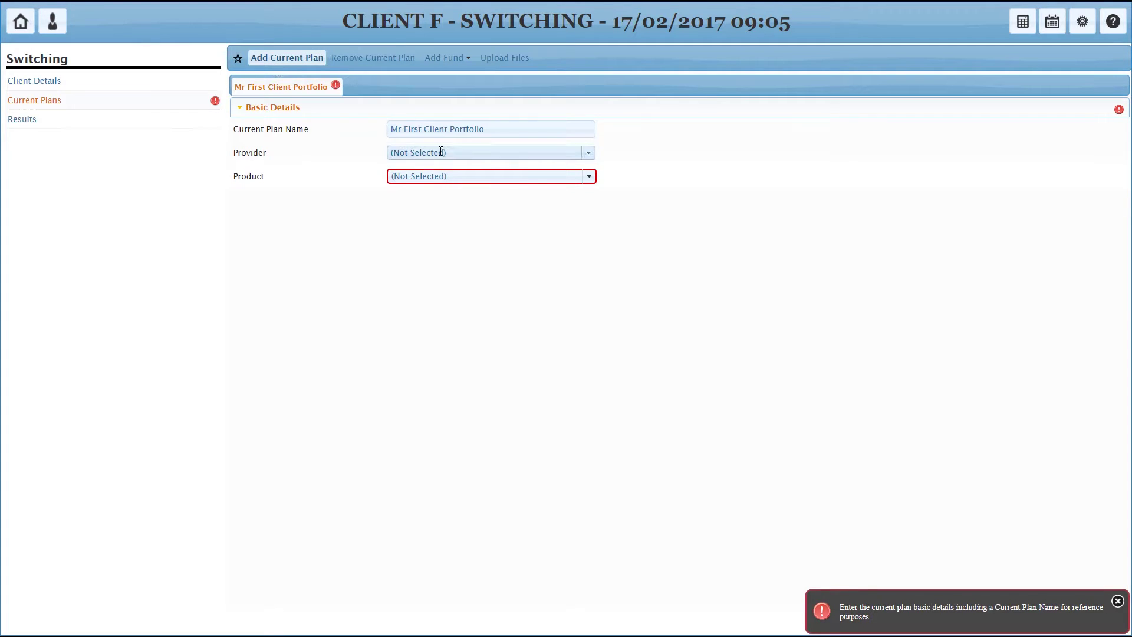
left_click_drag(487, 132, 358, 108)
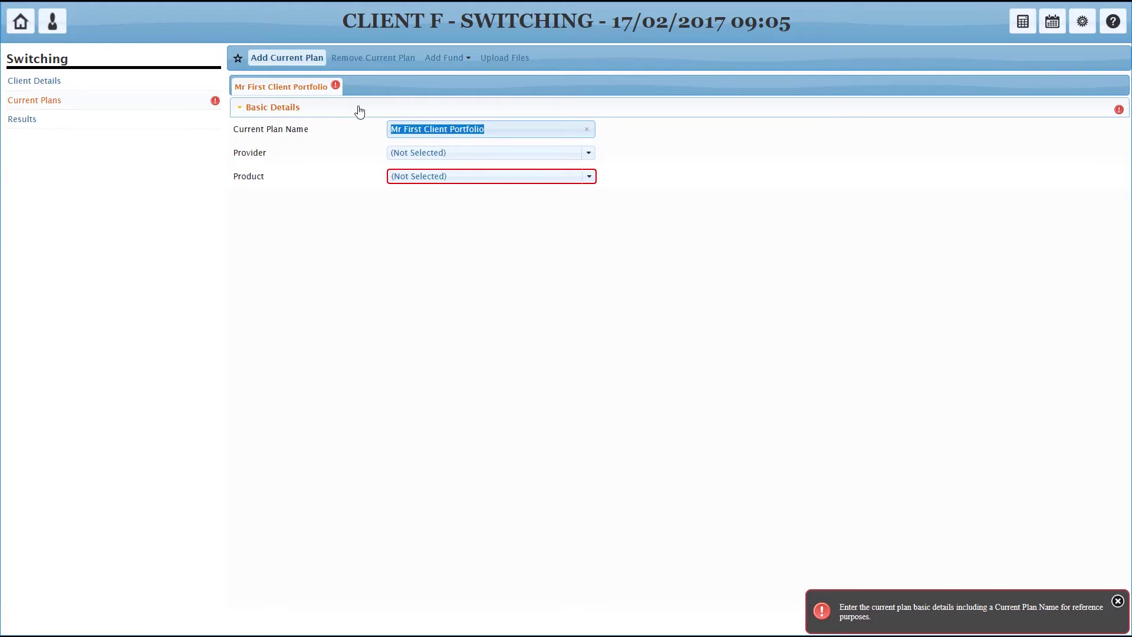
type("Ab")
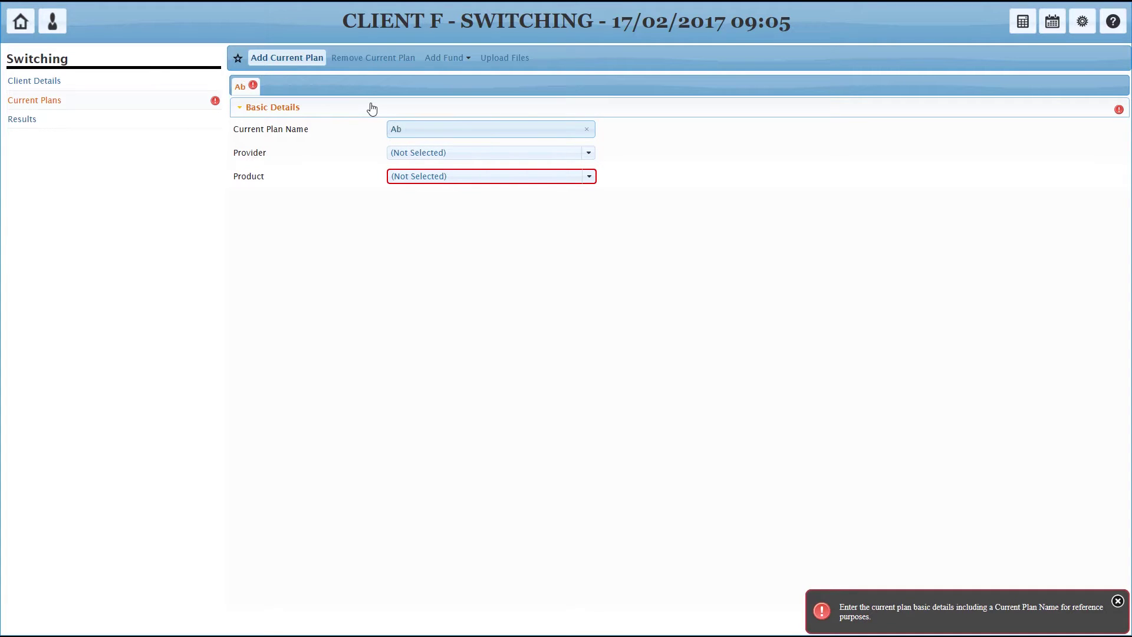
type("bey Pension")
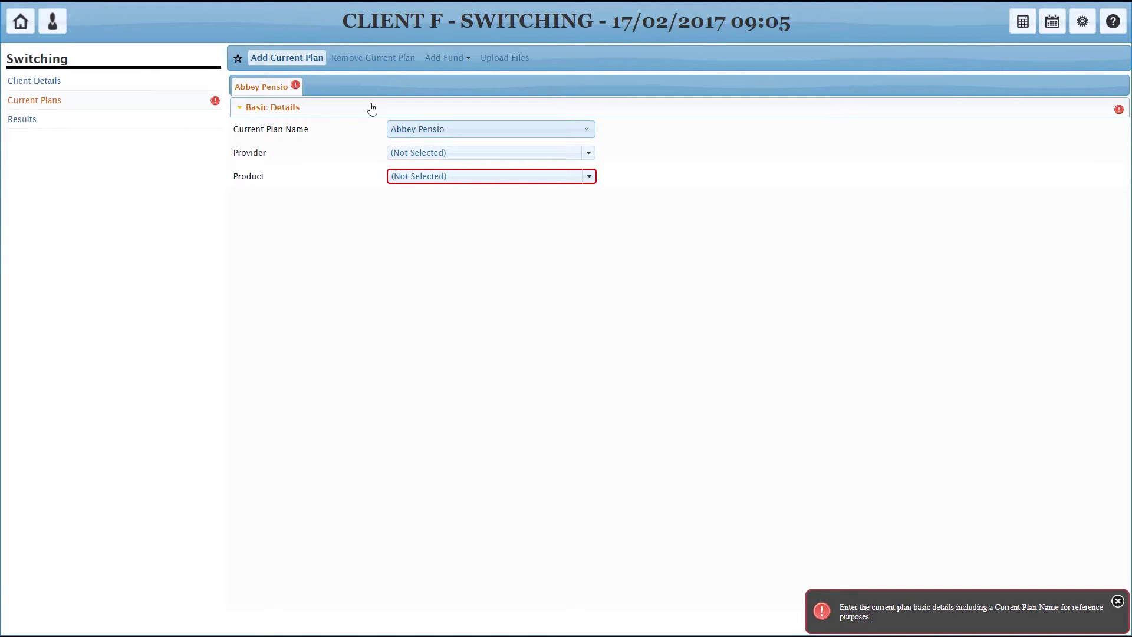
Set the plan's provider to Abbey Life and its product to Personal Pension.
left_click(446, 152)
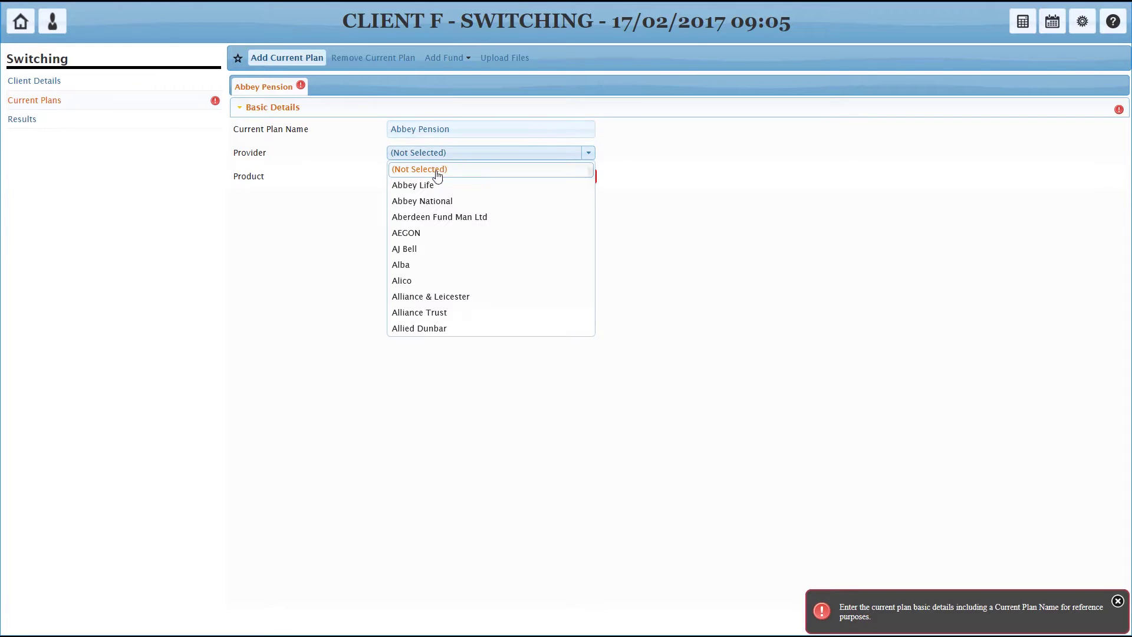
left_click(424, 185)
left_click(590, 177)
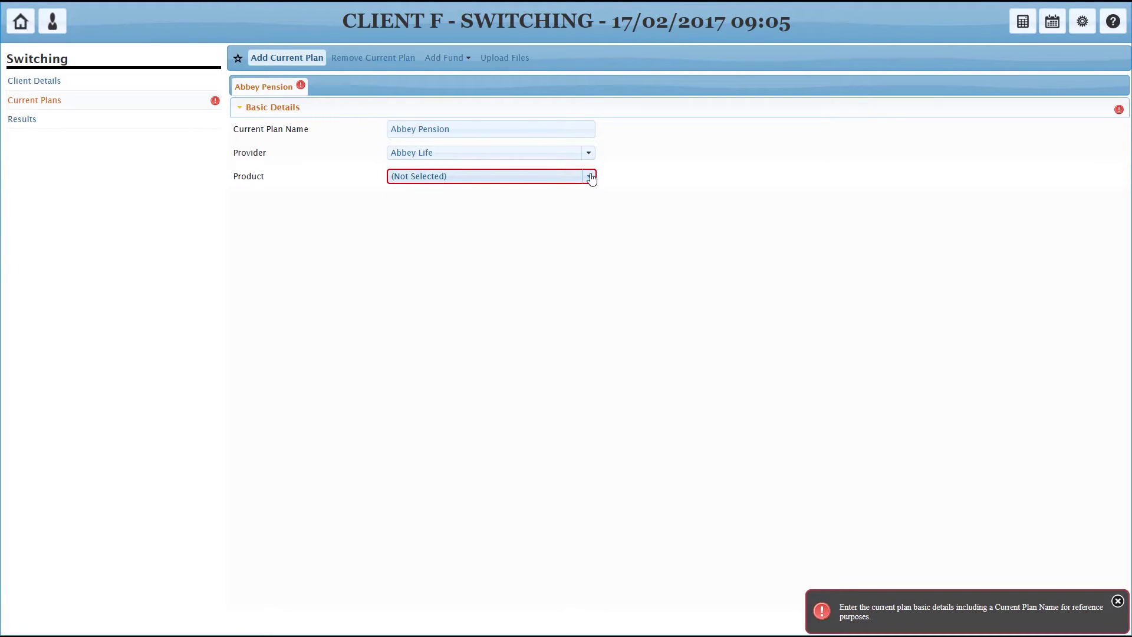
left_click(590, 177)
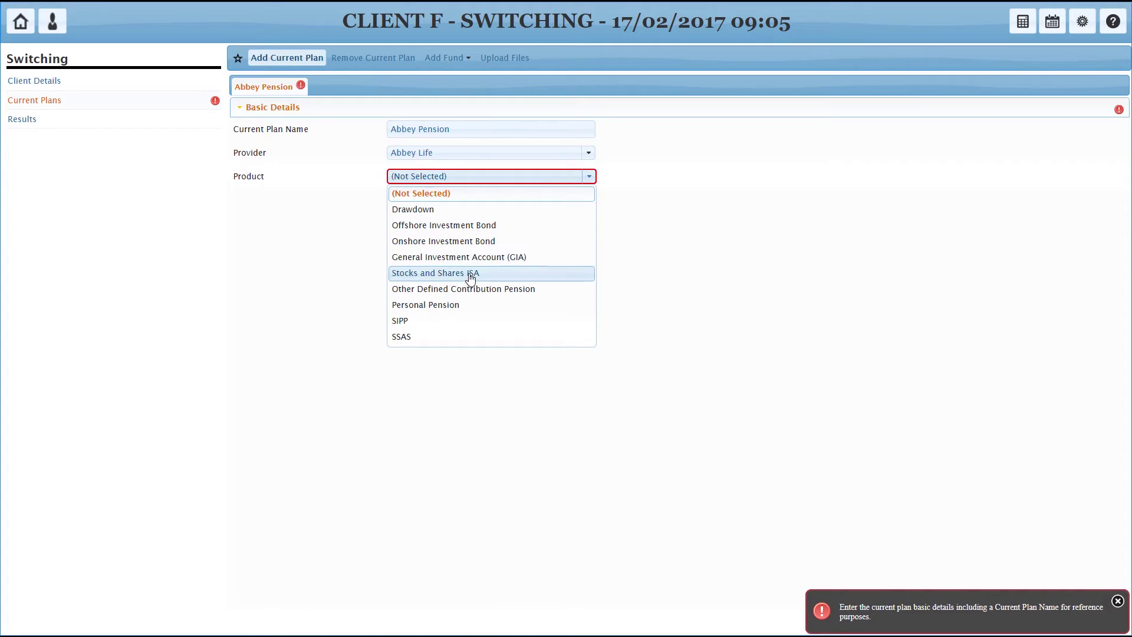
left_click(465, 311)
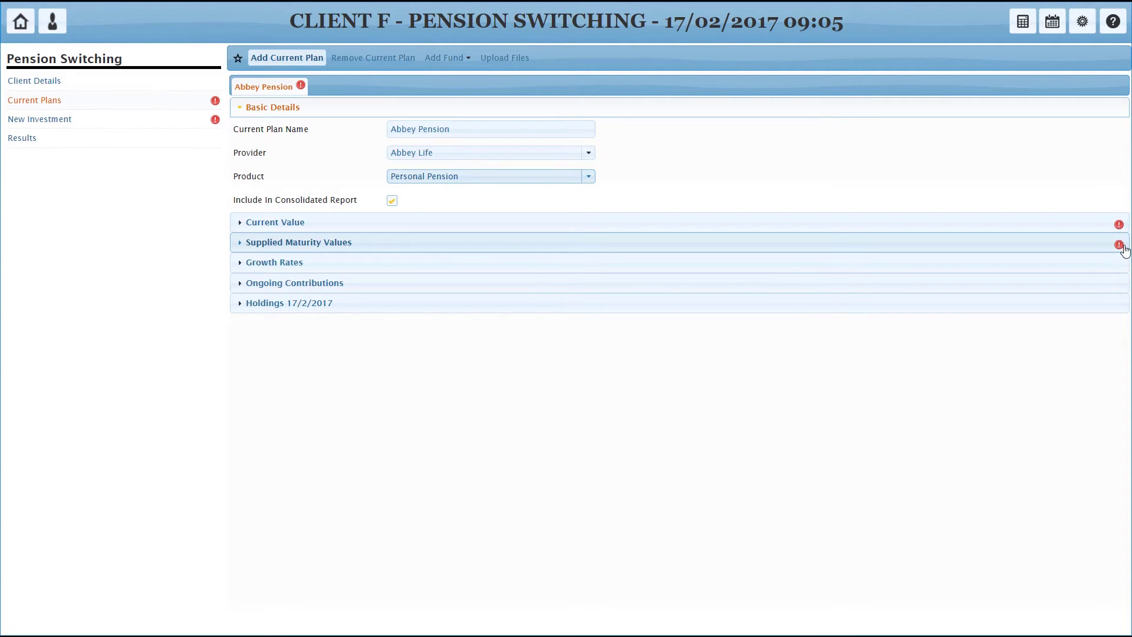
Set the Abbey Pension plan's current value to £150,000.
left_click(291, 223)
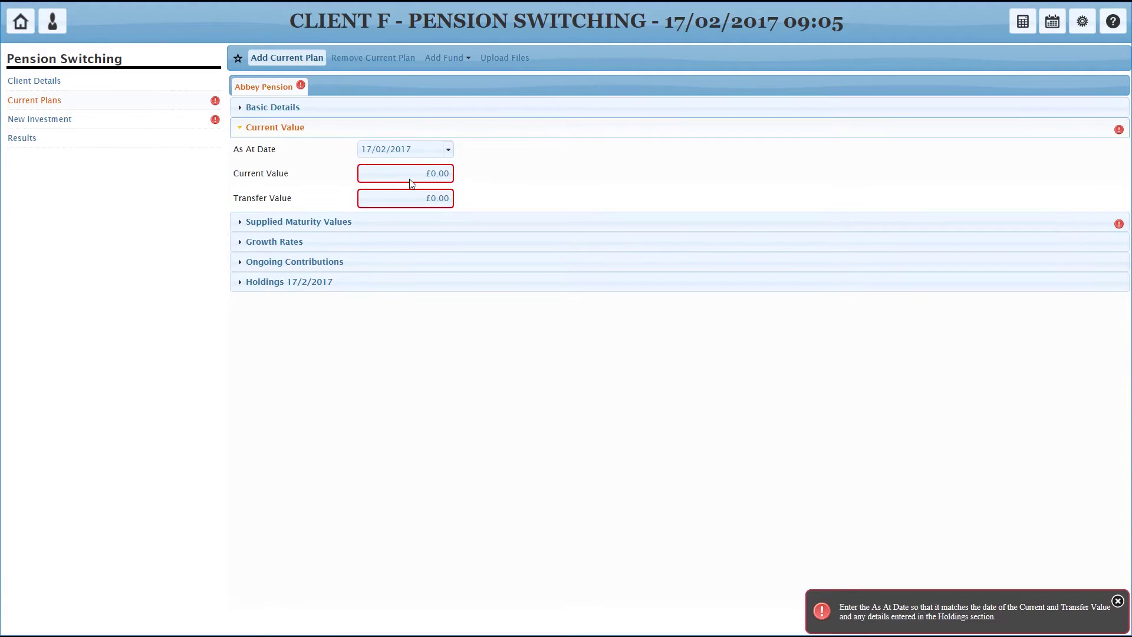
left_click(415, 175)
type("15")
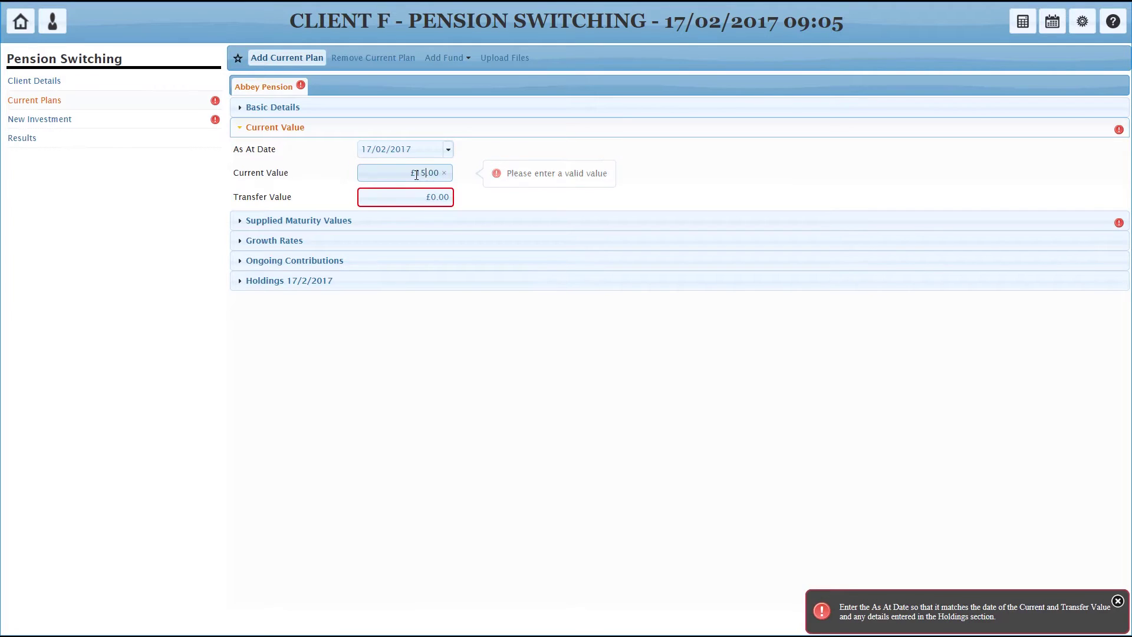
type("0000")
key("Tab")
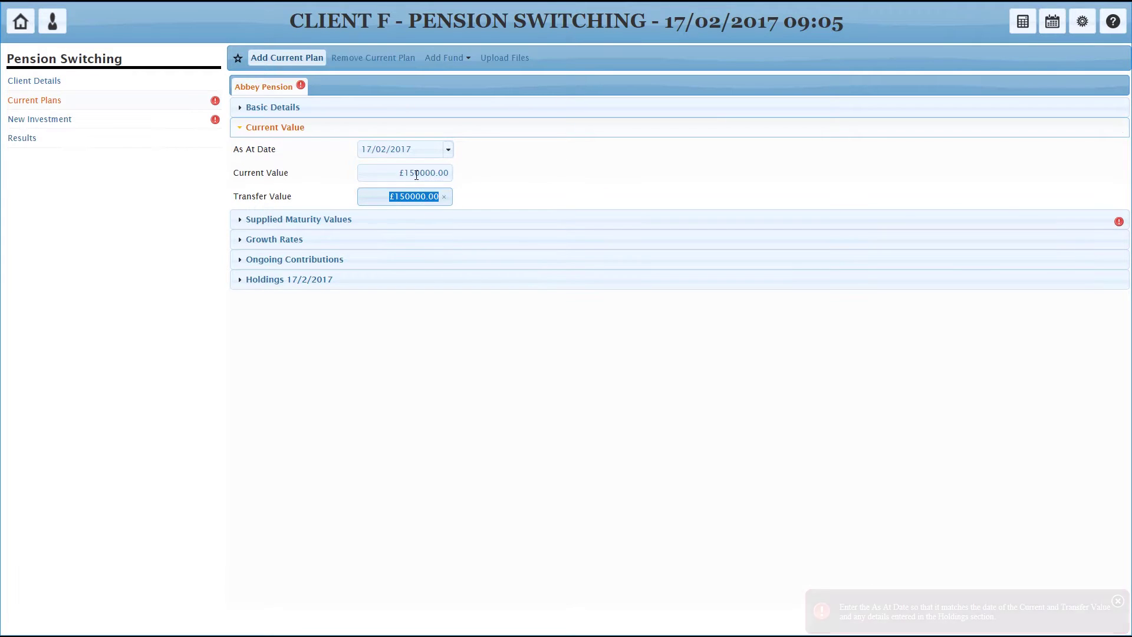
Base the supplied maturity values on Inflation Adjusted Rates Supplied, projected To Retirement Age, with a retirement age of 65.
left_click(387, 218)
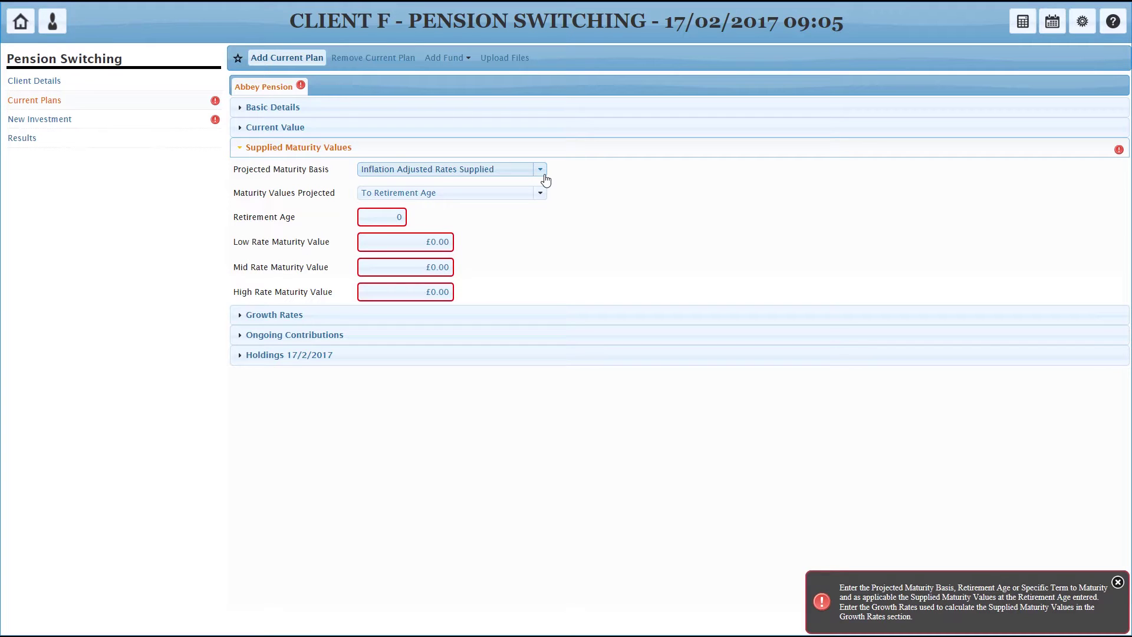
left_click(541, 172)
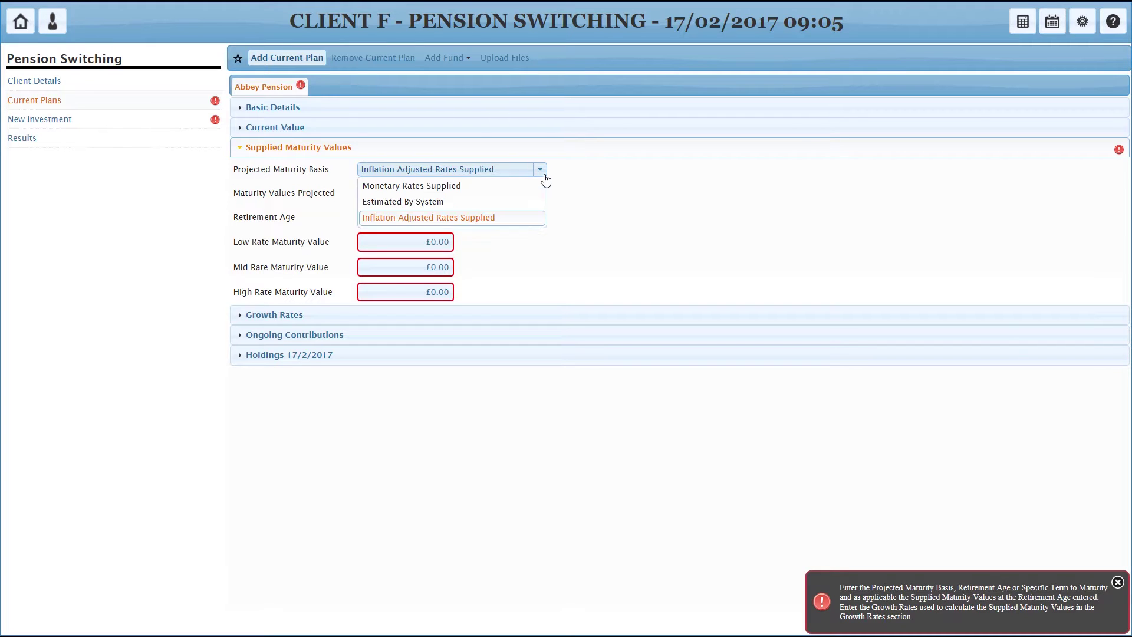
left_click(468, 219)
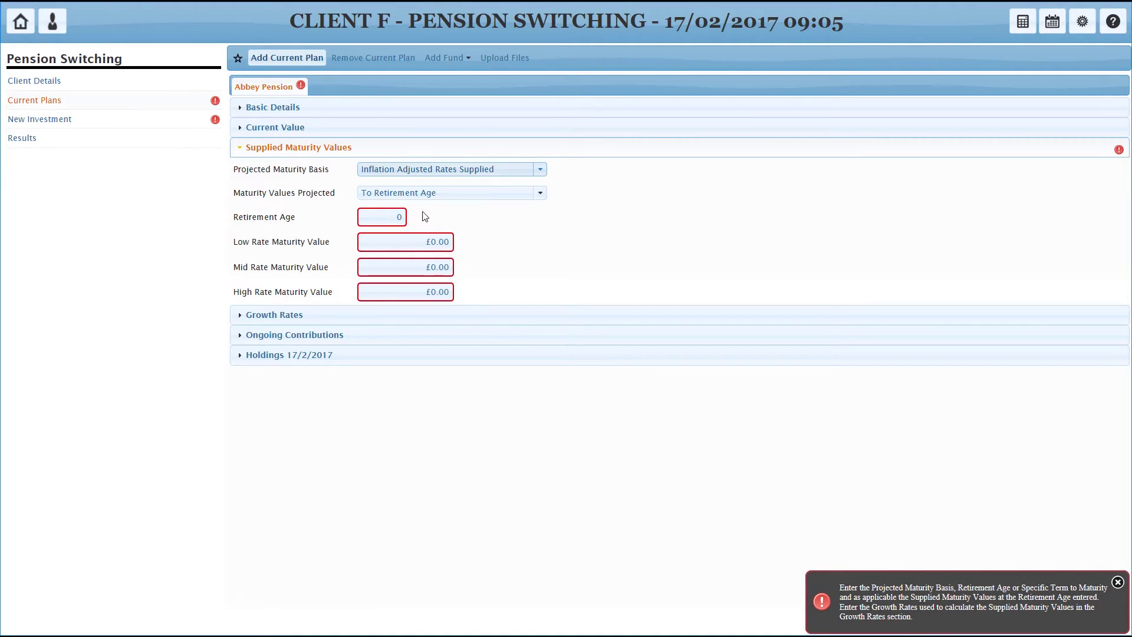
left_click(538, 194)
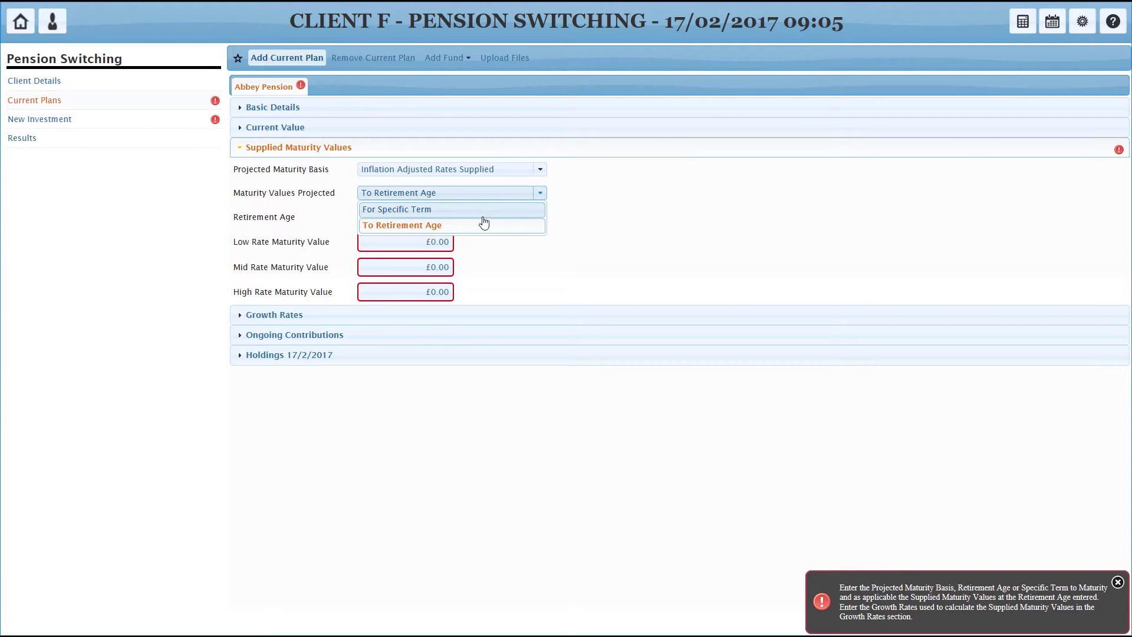
left_click(490, 234)
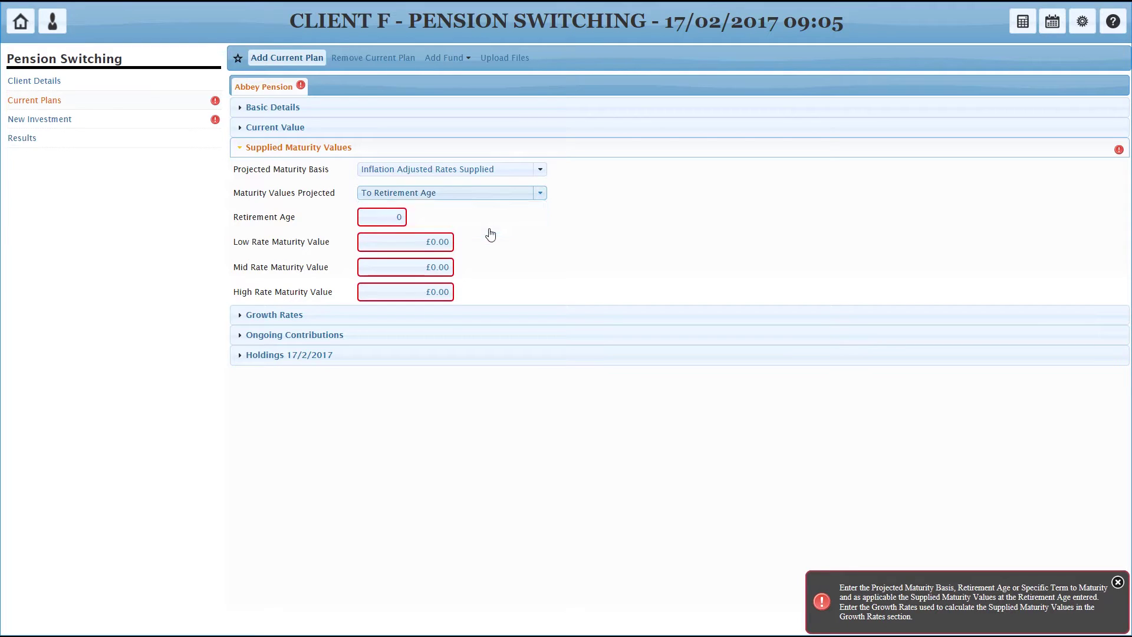
left_click(396, 217)
double_click(396, 217)
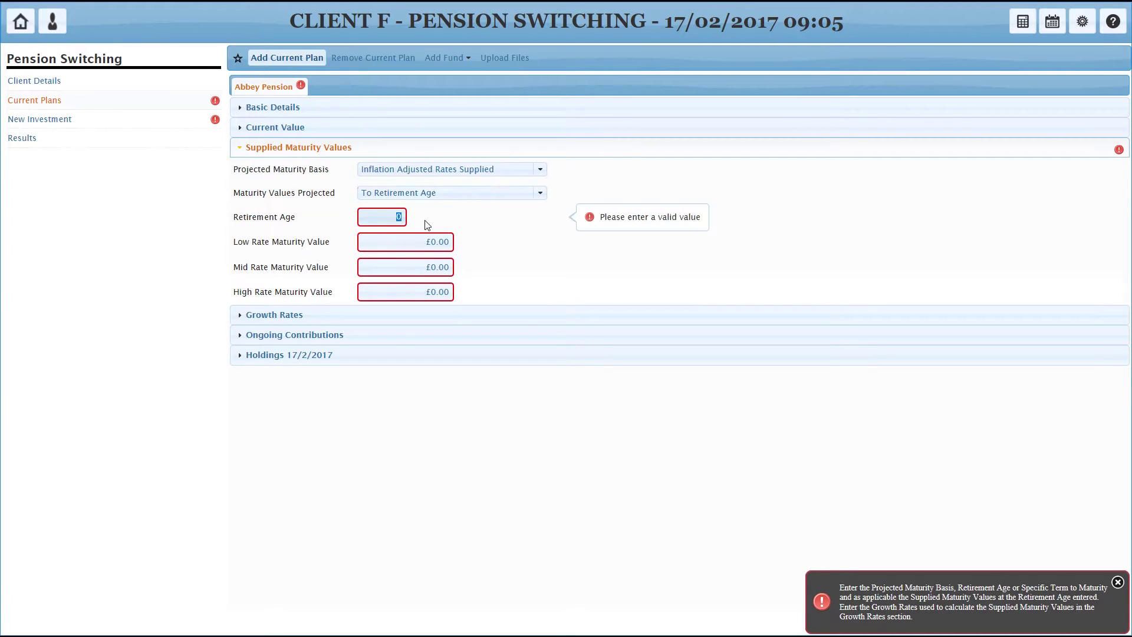
type("65")
Enter maturity values of £96,000 for the low rate, £228,000 for the mid rate and £530,000 for the high rate.
left_click(424, 241)
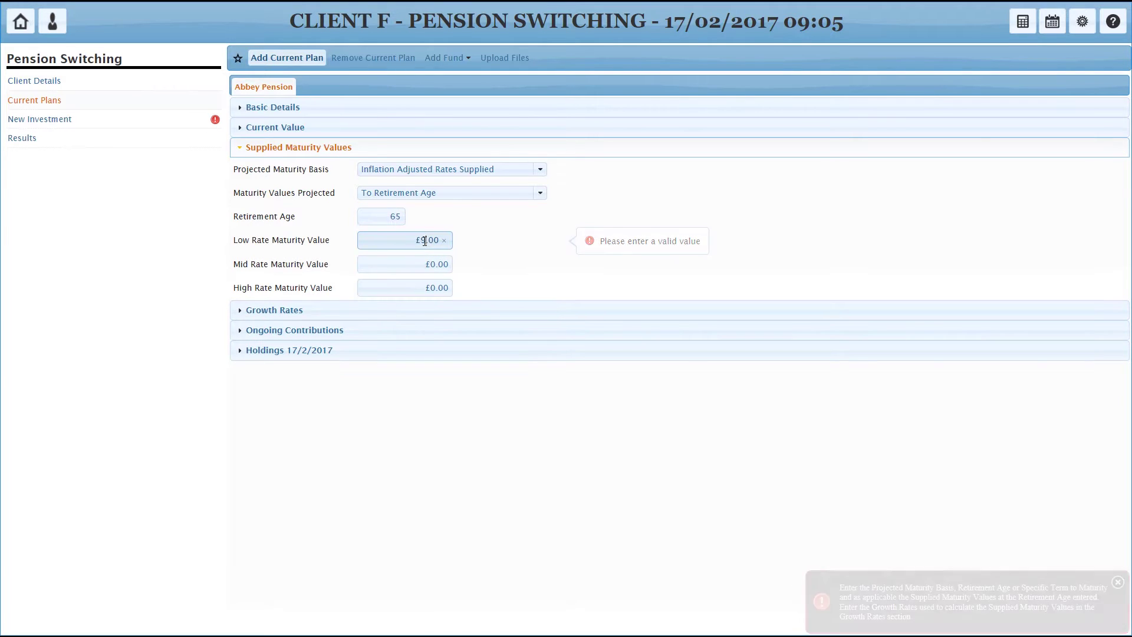
type("6000")
key("Tab")
type("2")
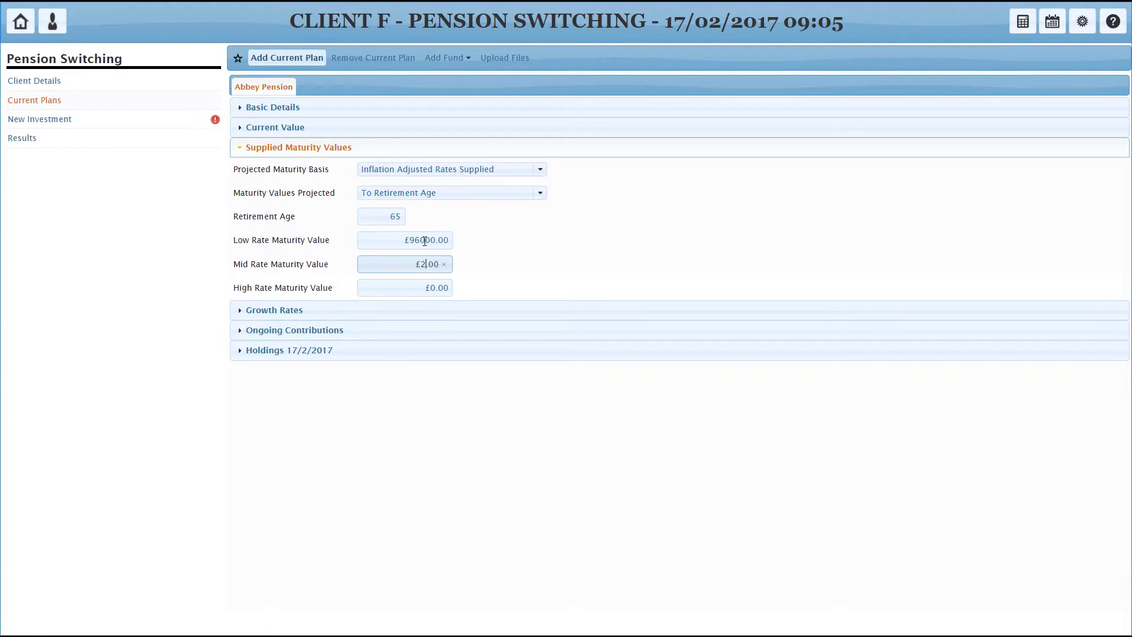
type("28000")
key("Tab")
type("530000")
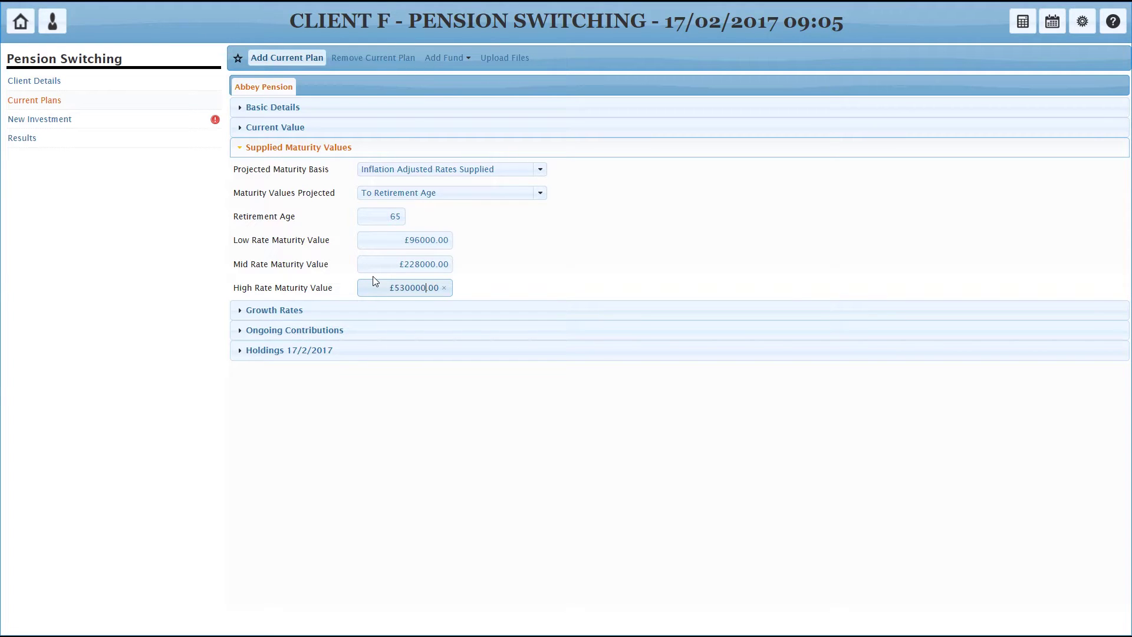
left_click(467, 286)
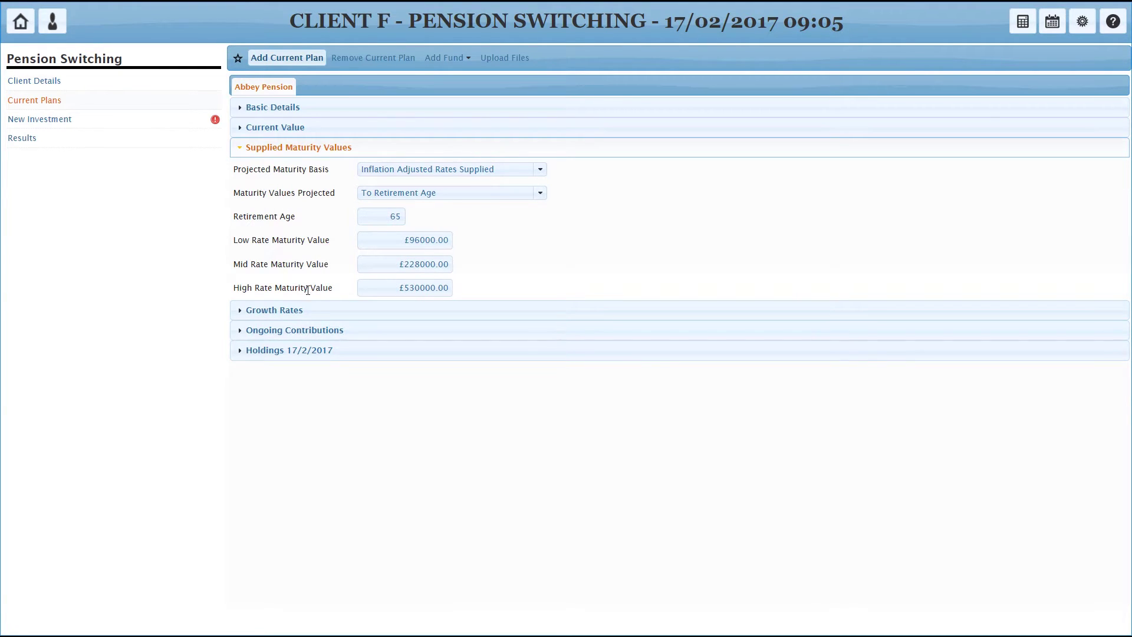
Set the plan's growth rates basis to Inflation Adjusted Fund Specific Rates.
left_click(292, 312)
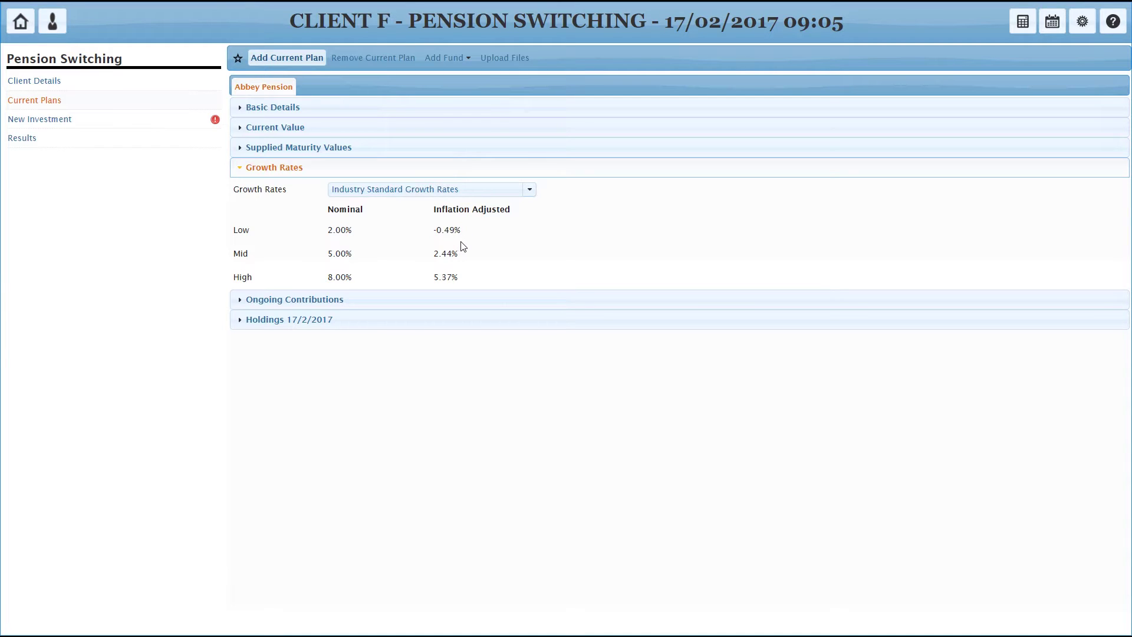
left_click(527, 191)
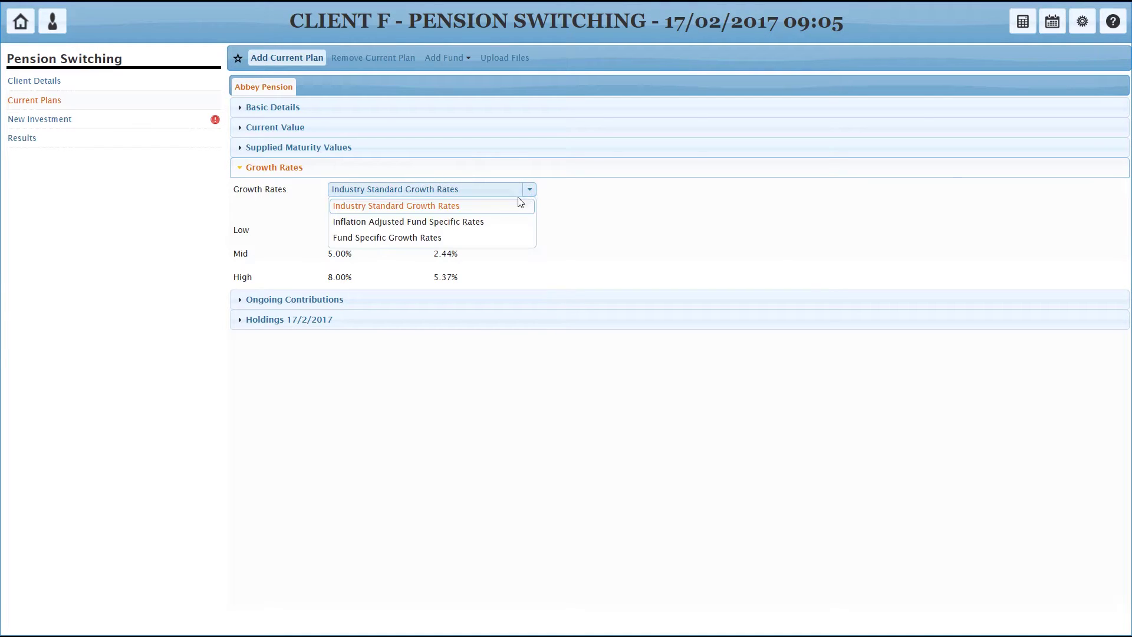
left_click(498, 222)
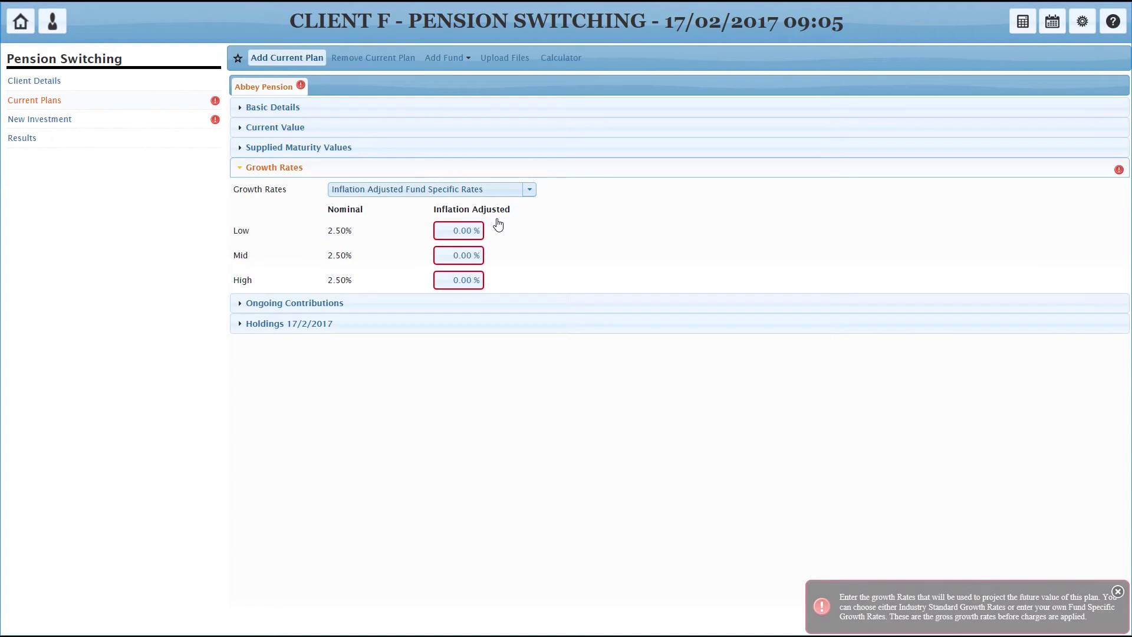
Enter -1% as the plan's low inflation-adjusted growth rate.
left_click(444, 231)
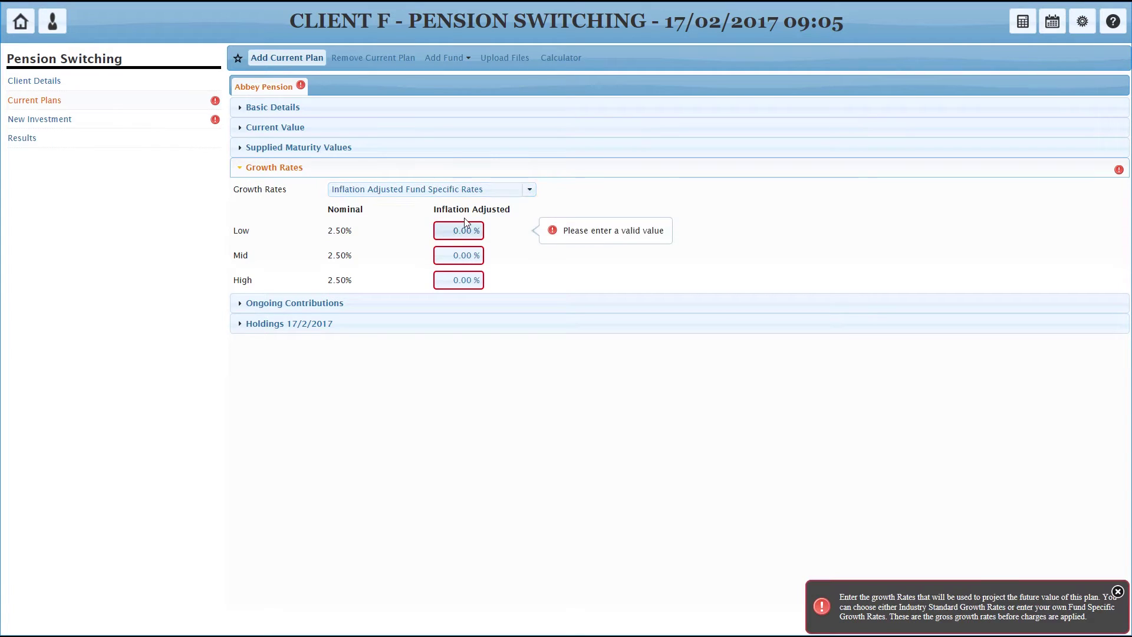
type("-1")
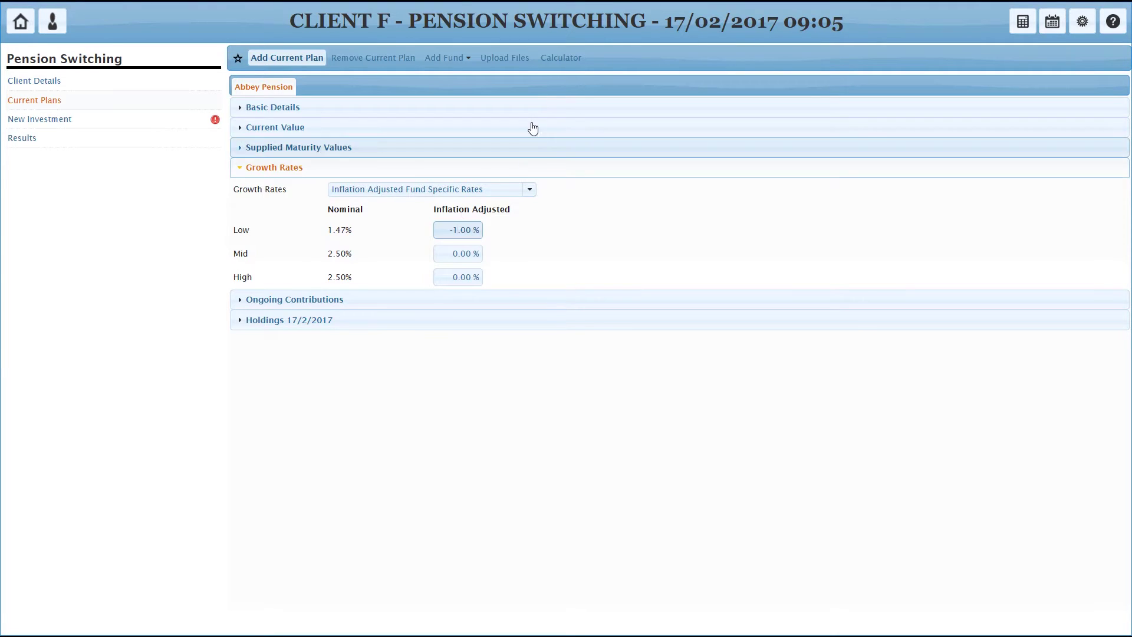
left_click(562, 62)
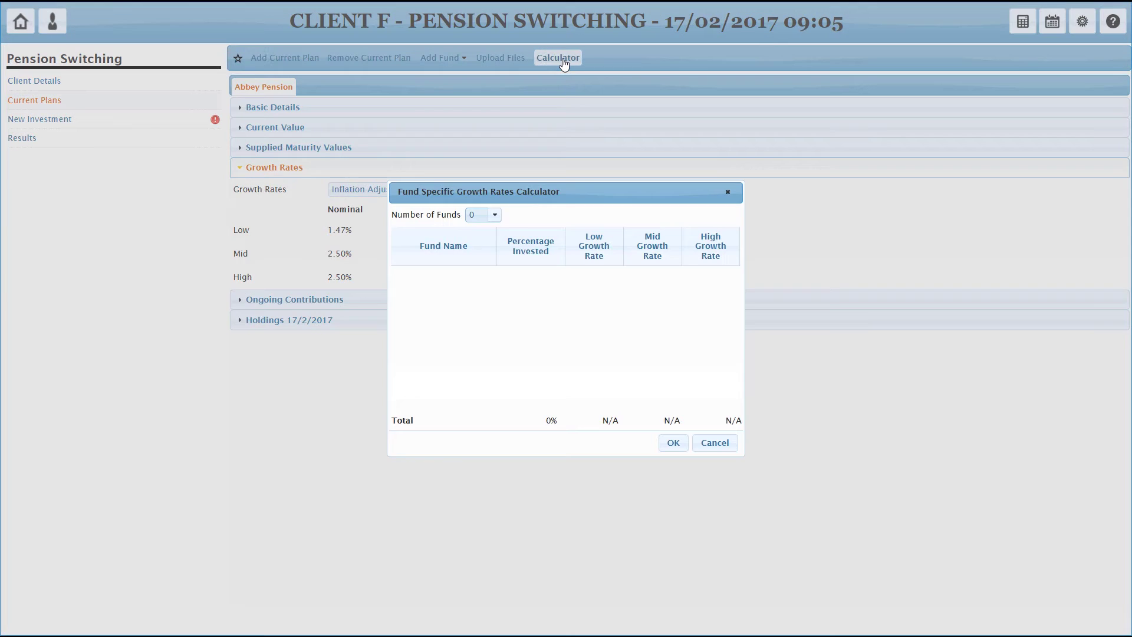
left_click(495, 215)
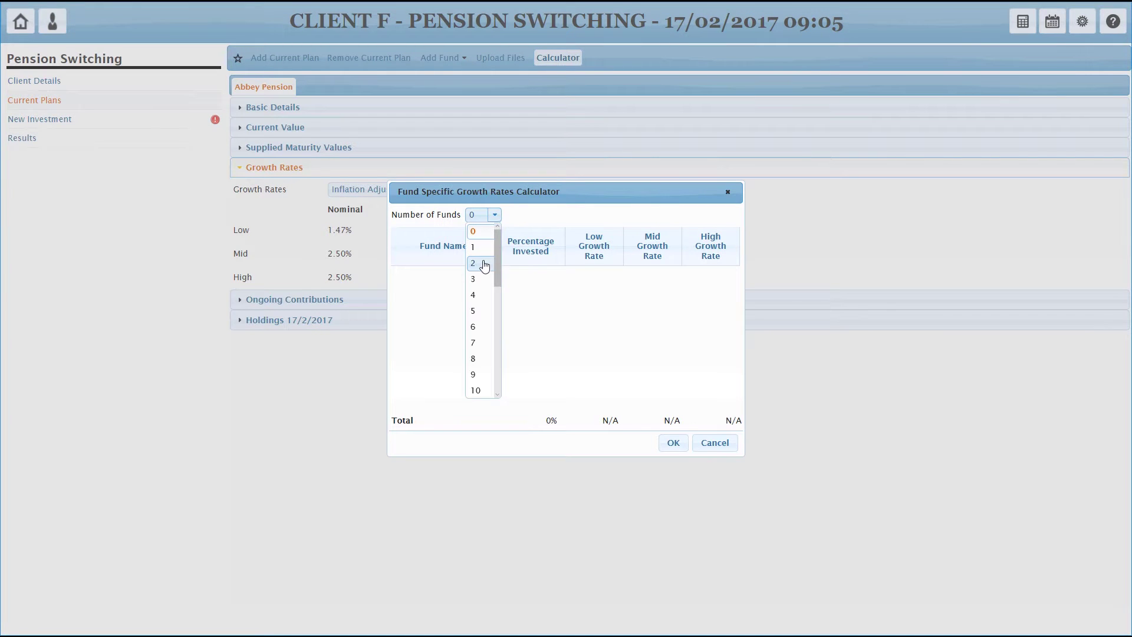
left_click(479, 279)
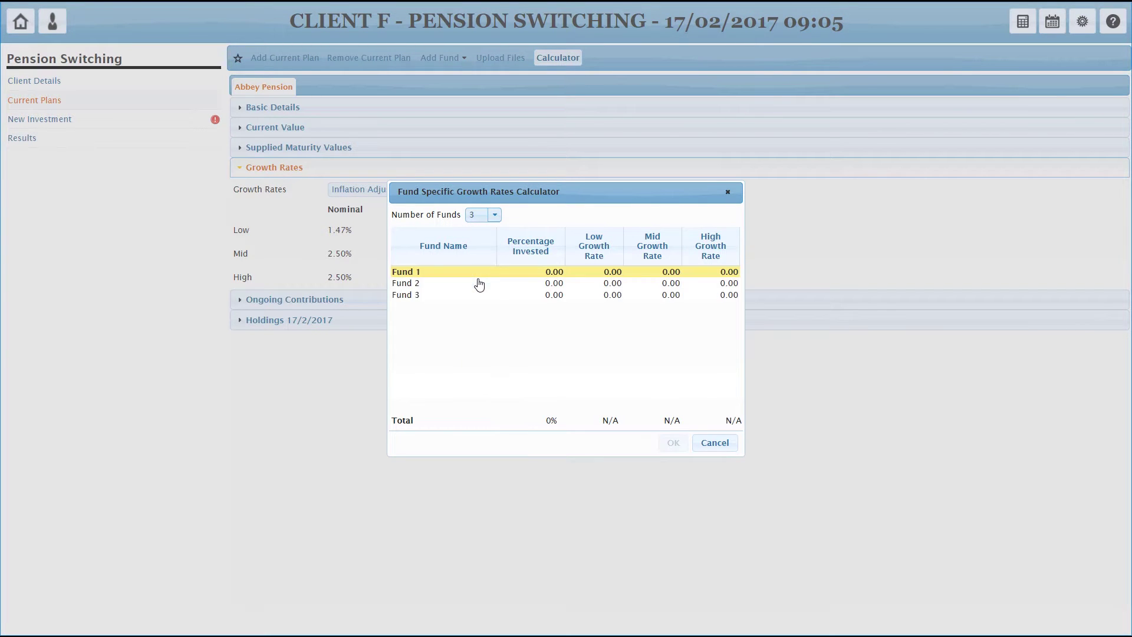
left_click(540, 272)
type("25")
left_click(610, 273)
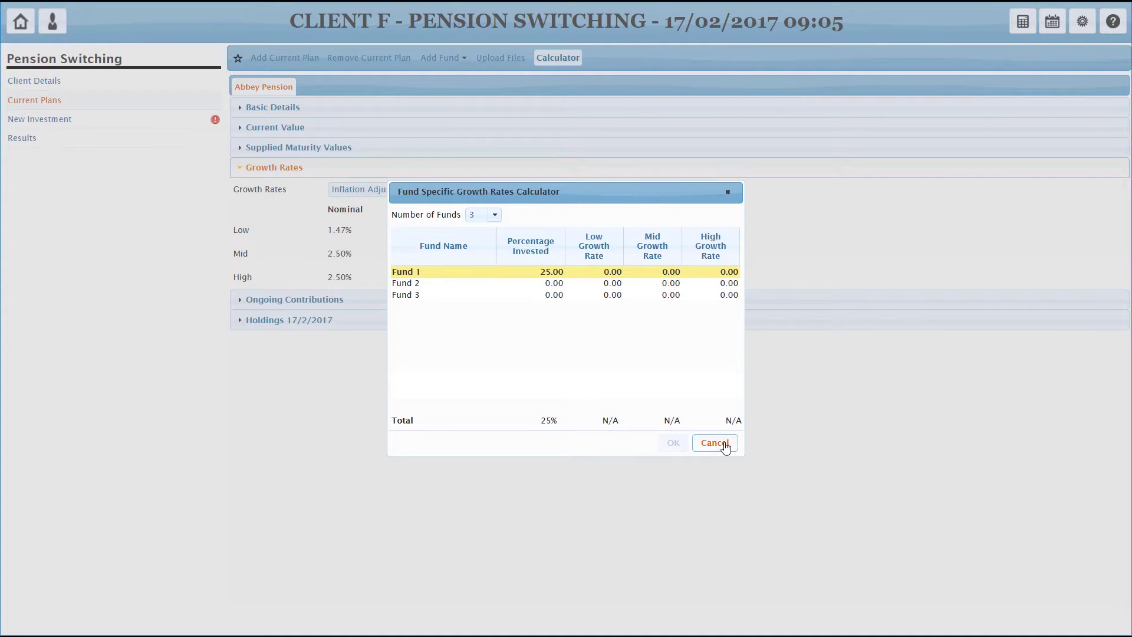
left_click(725, 446)
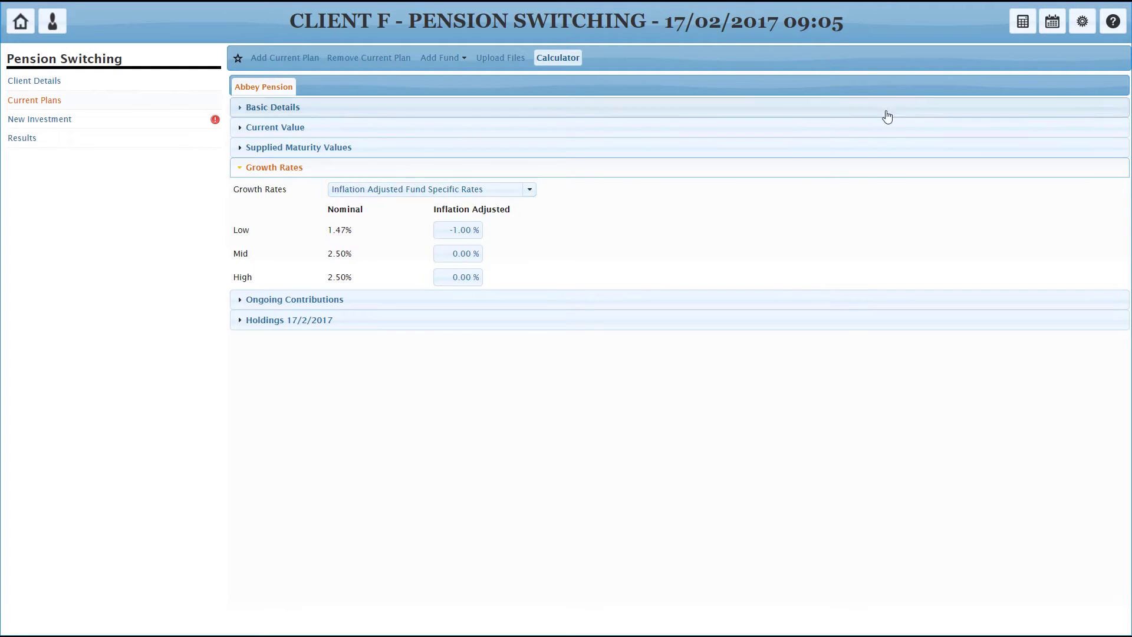
Consult the Current Plans quick help and the list of how-to videos, and close the assistance window.
left_click(1111, 24)
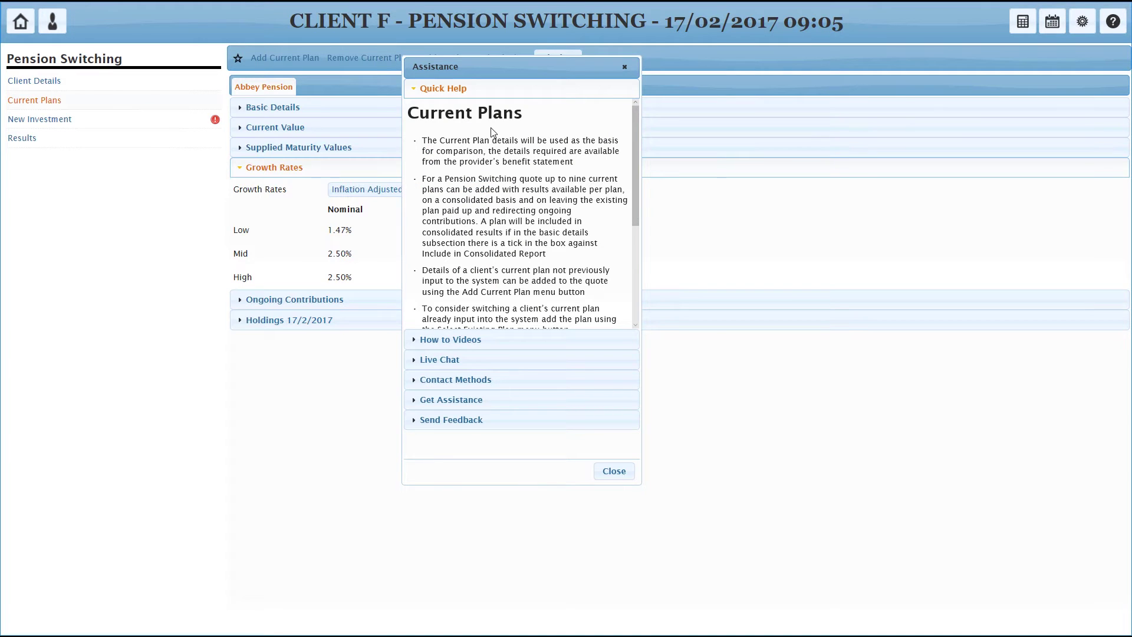
scroll(495, 133, "down", 3)
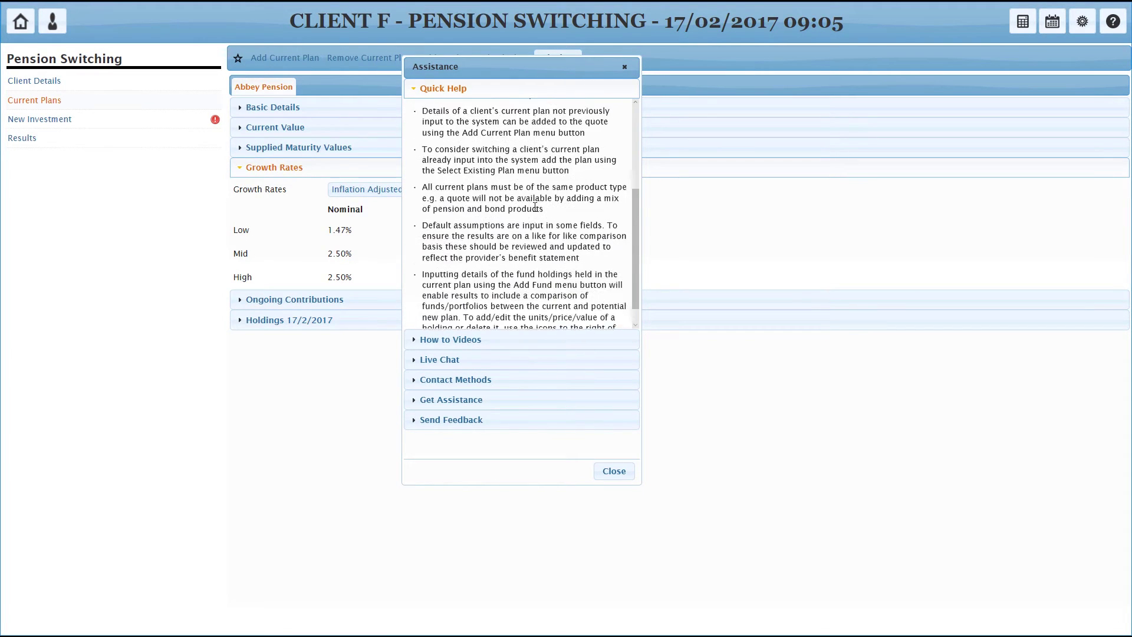
scroll(535, 207, "up", 2)
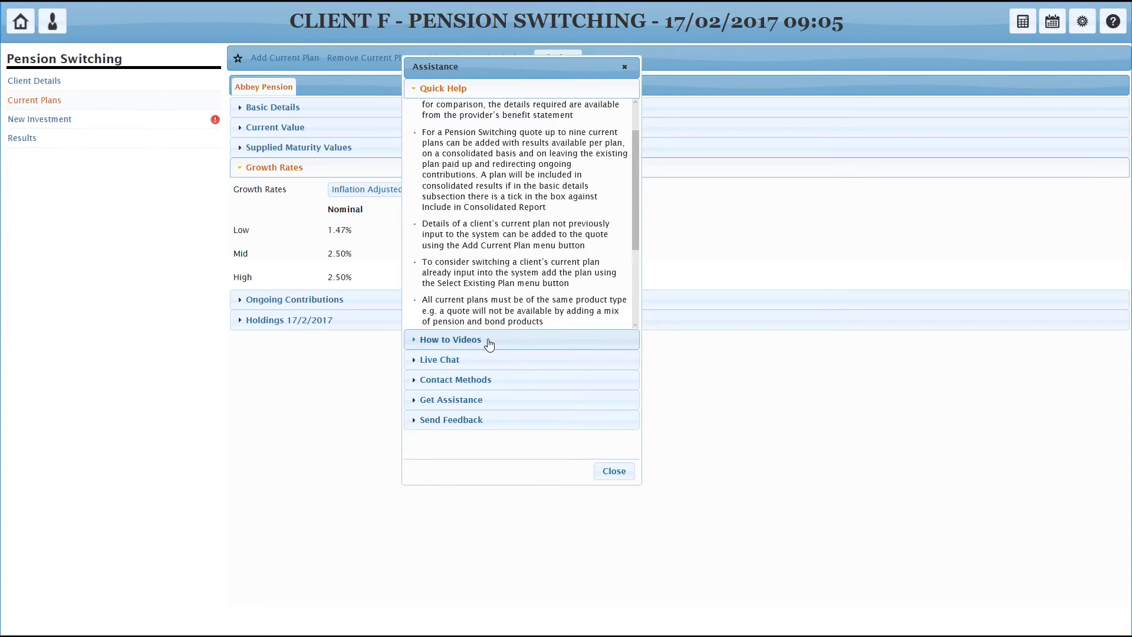
left_click(490, 342)
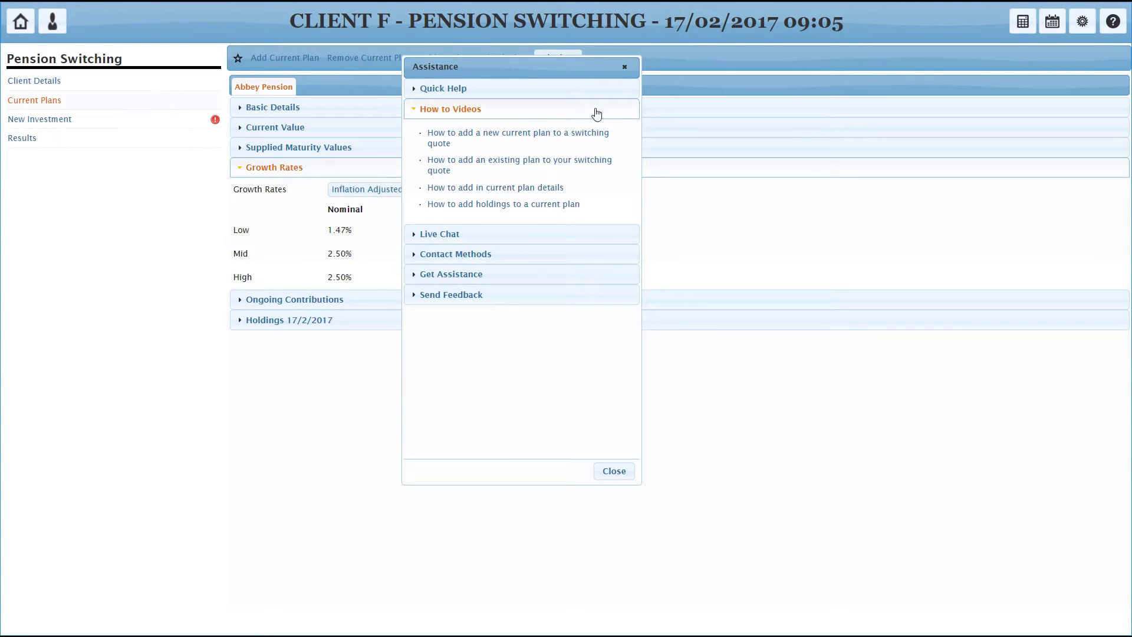
left_click(624, 67)
Set the plan's growth rates basis to Industry Standard Growth Rates and view the ongoing contributions.
left_click(529, 189)
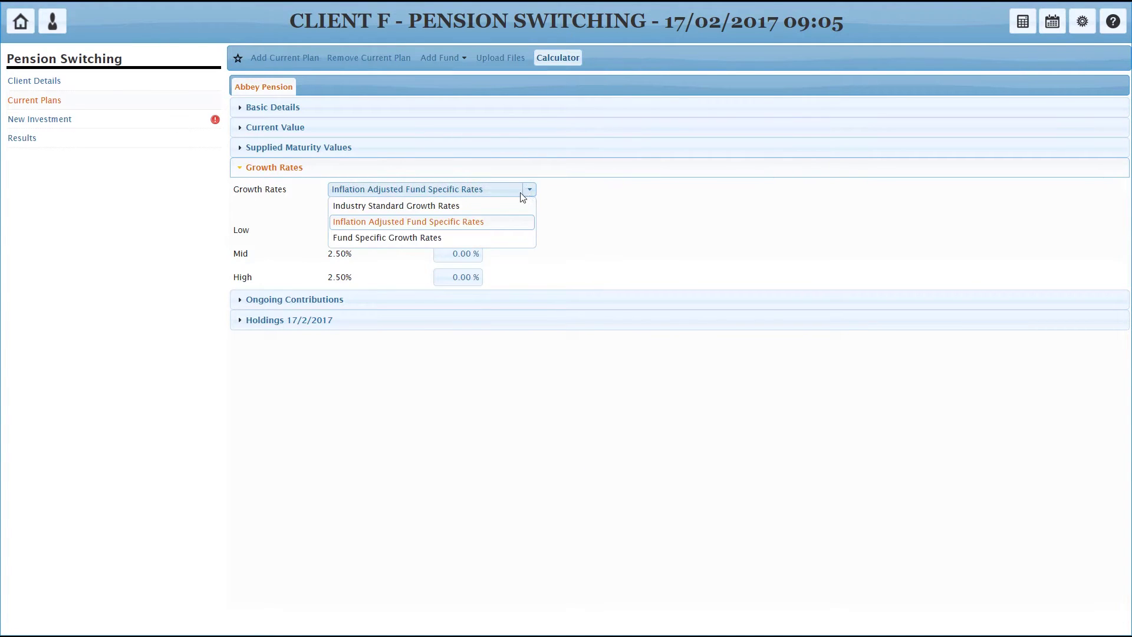
left_click(454, 208)
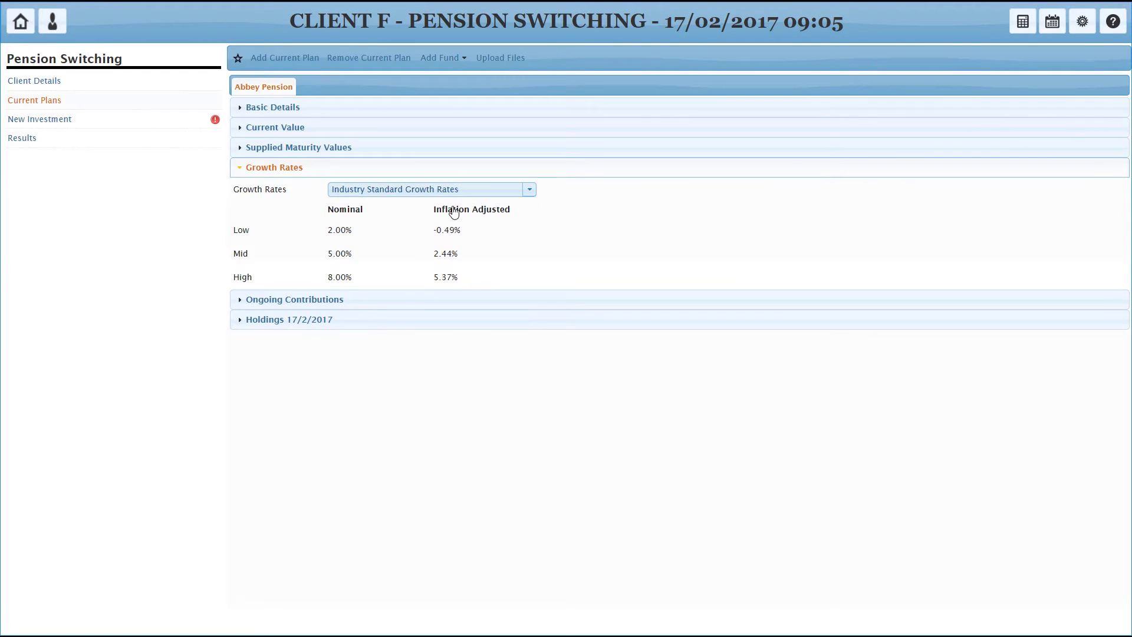
left_click(331, 300)
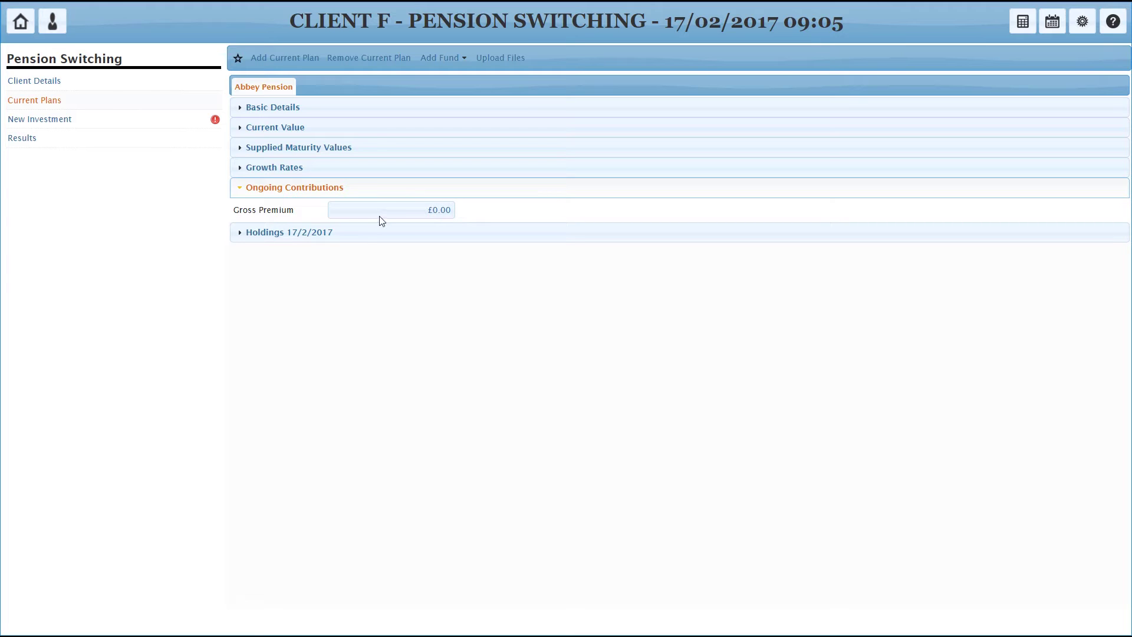
Add the Abbey Equity Pen fund from the shortlist to the Abbey Pension plan's holdings.
left_click(323, 233)
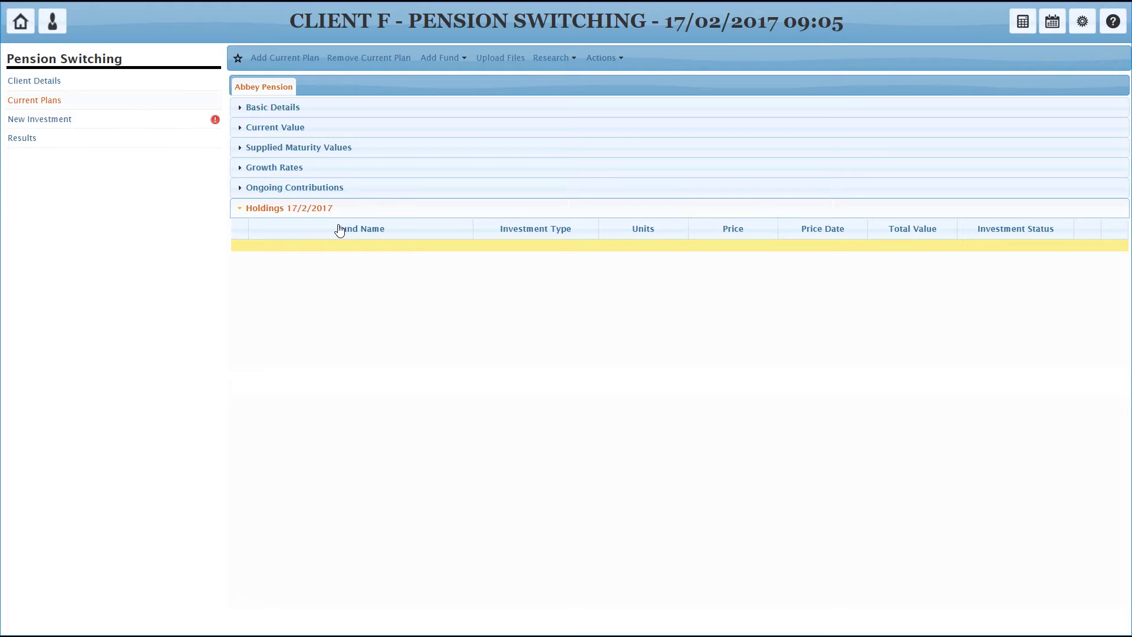
left_click(457, 59)
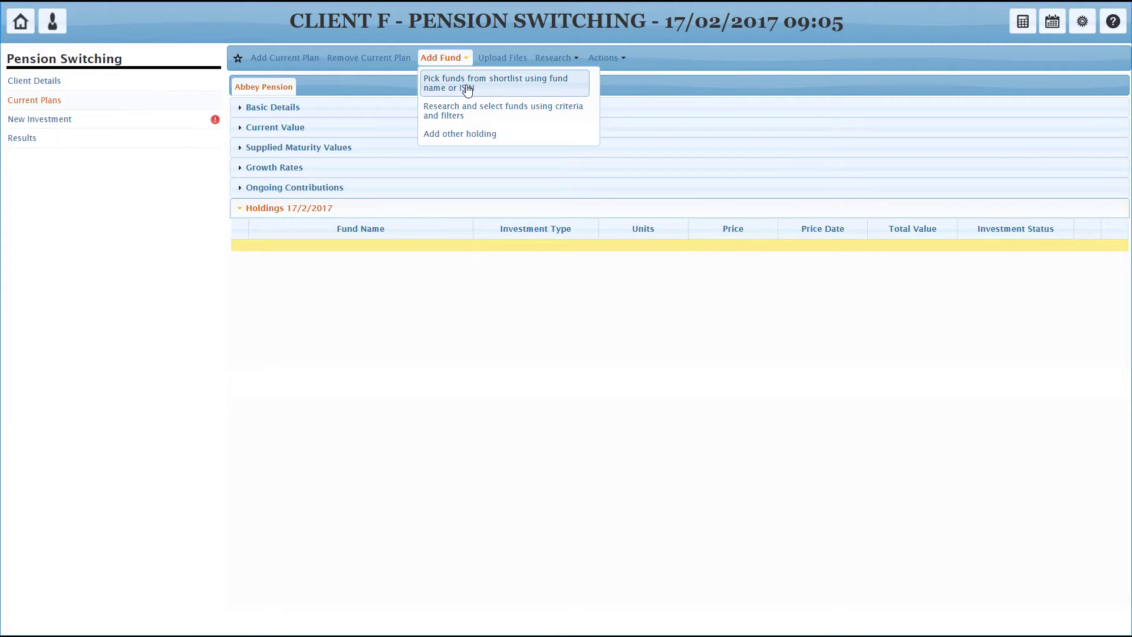
left_click(467, 89)
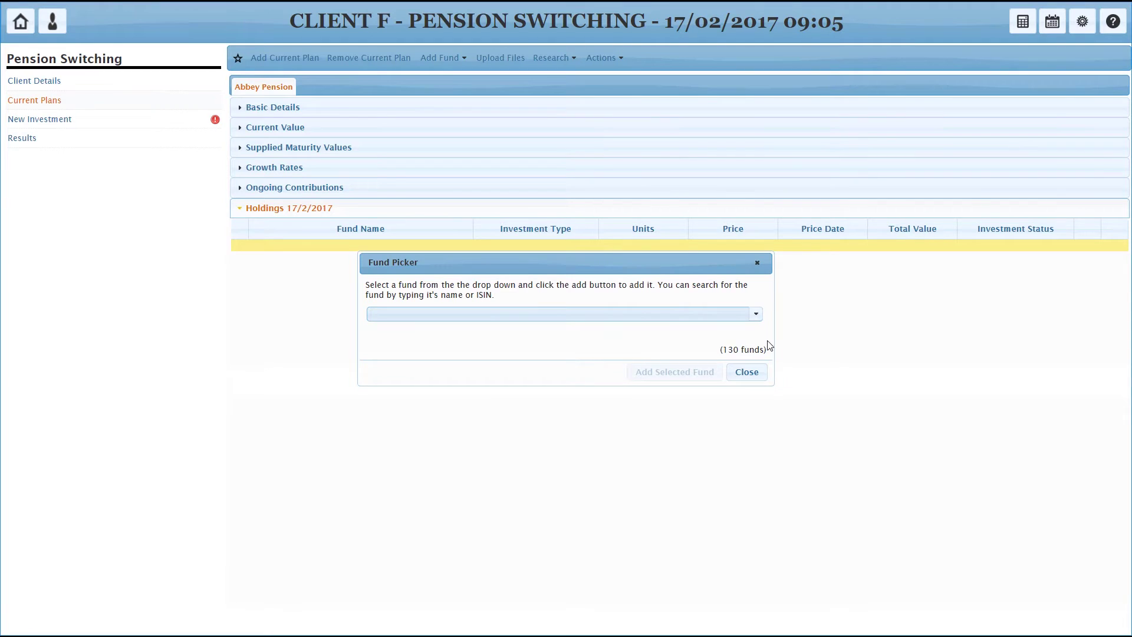
left_click(754, 317)
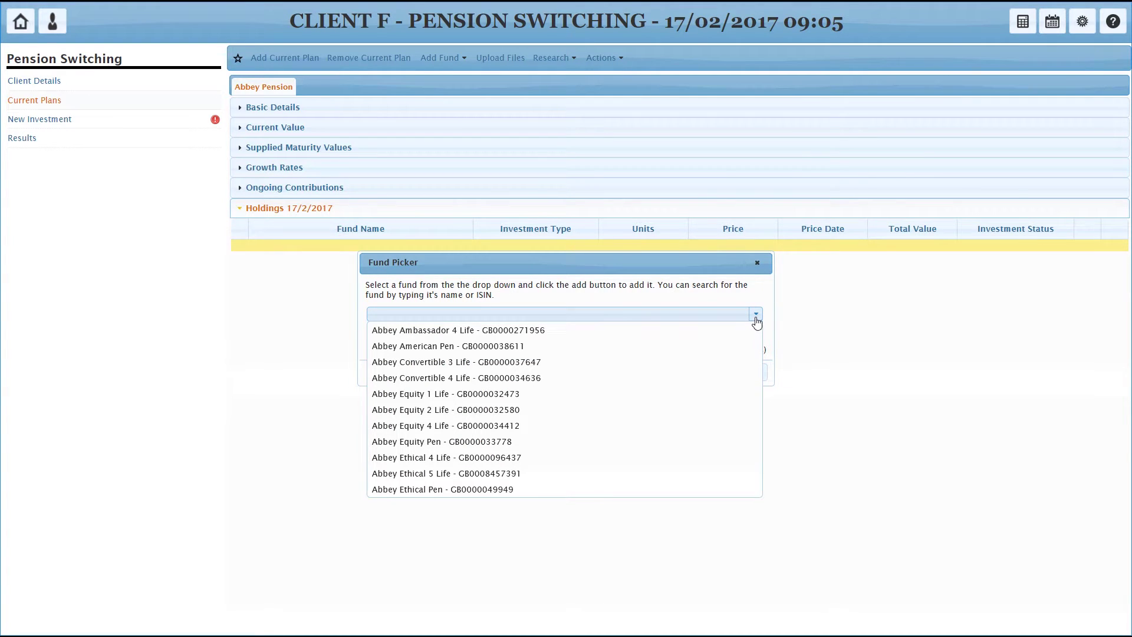
left_click(498, 444)
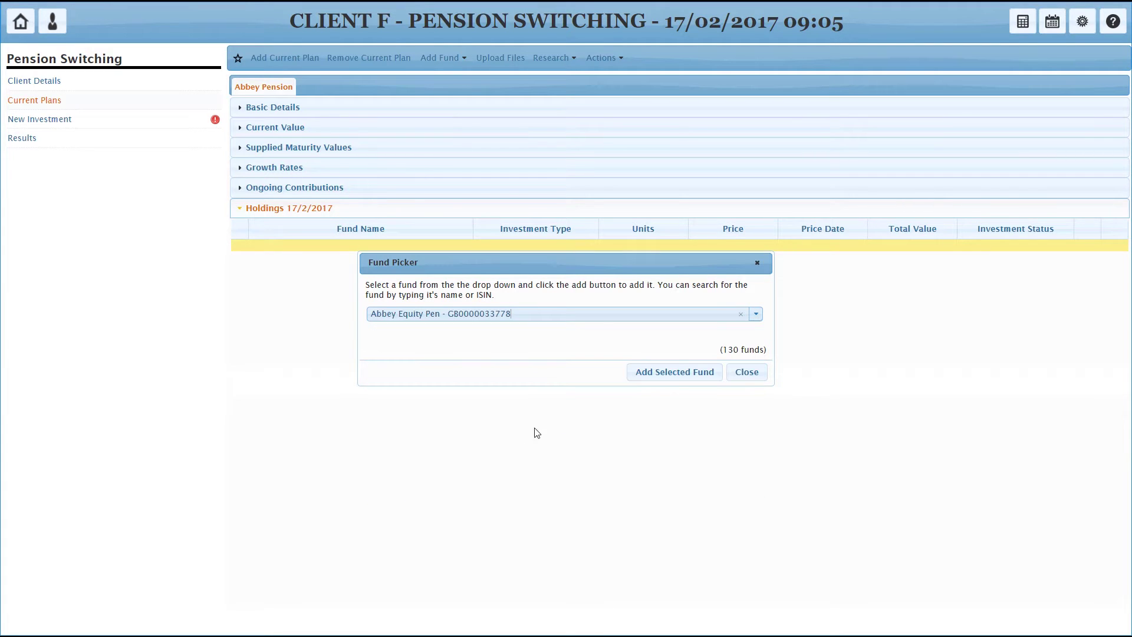
left_click(682, 370)
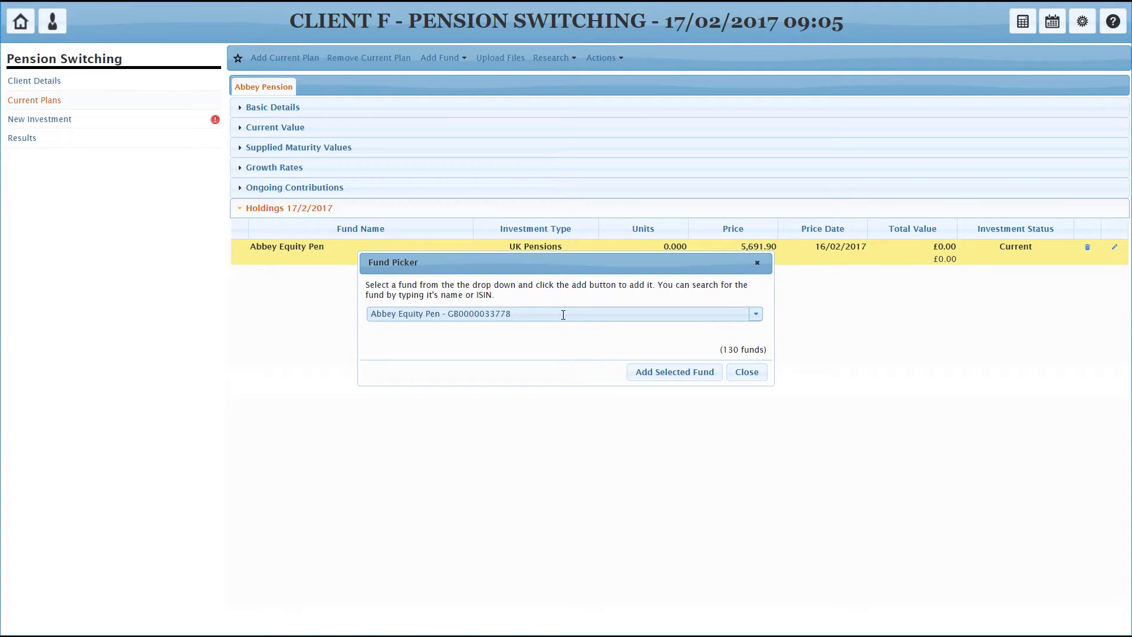
left_click_drag(563, 314, 361, 313)
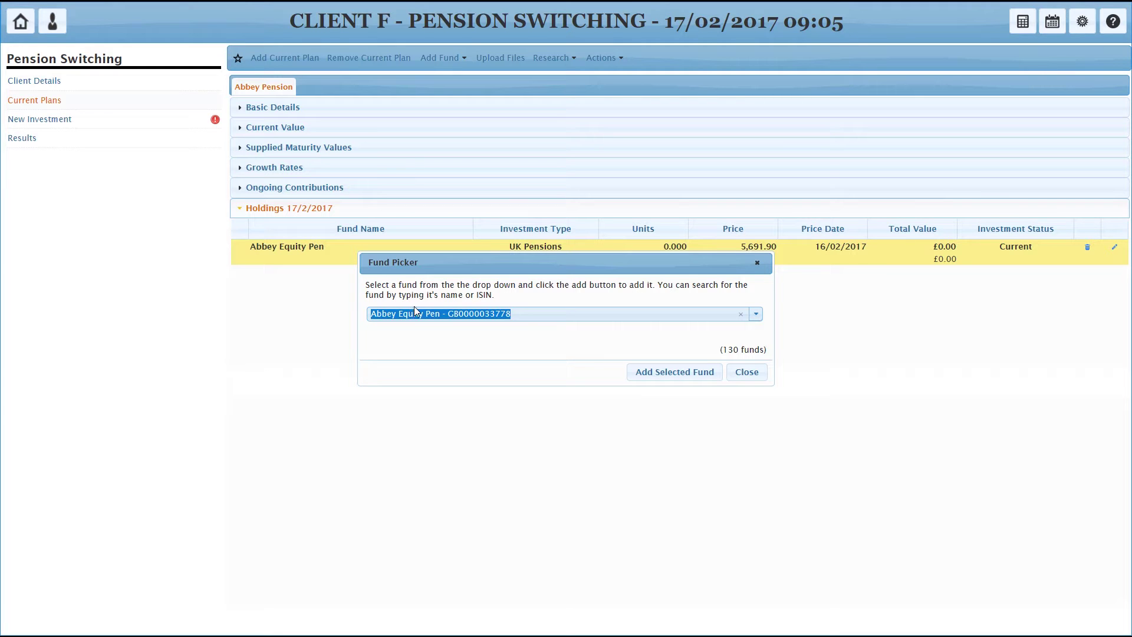
left_click(748, 374)
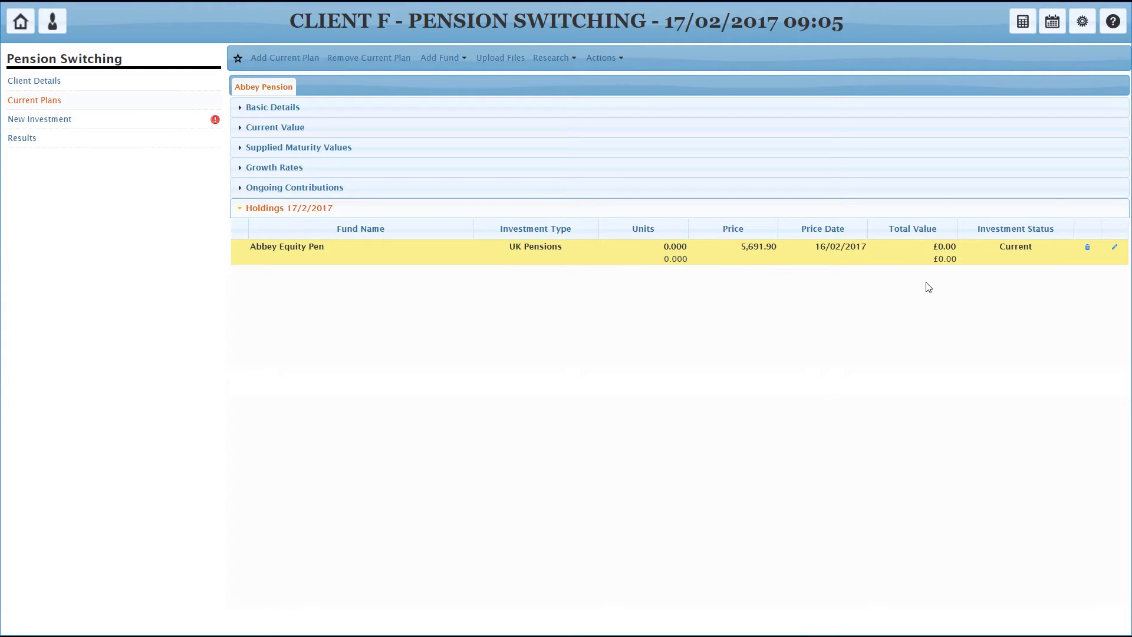
Enter a cash value of £150,000, in £ terms, for the Abbey Equity Pen holding.
left_click(1116, 252)
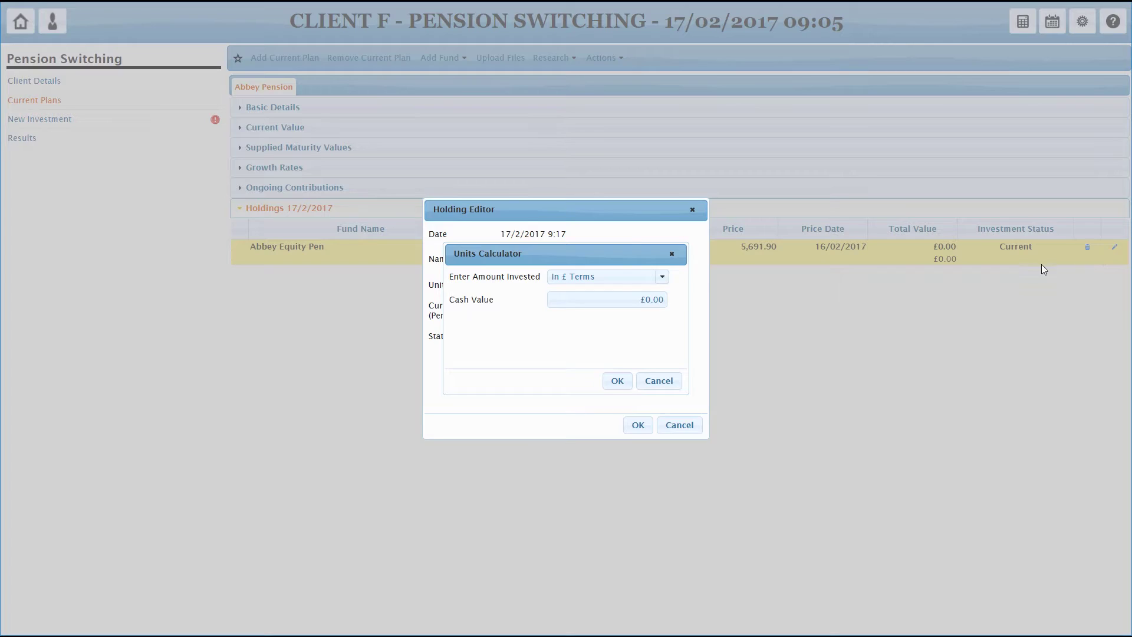
left_click(620, 283)
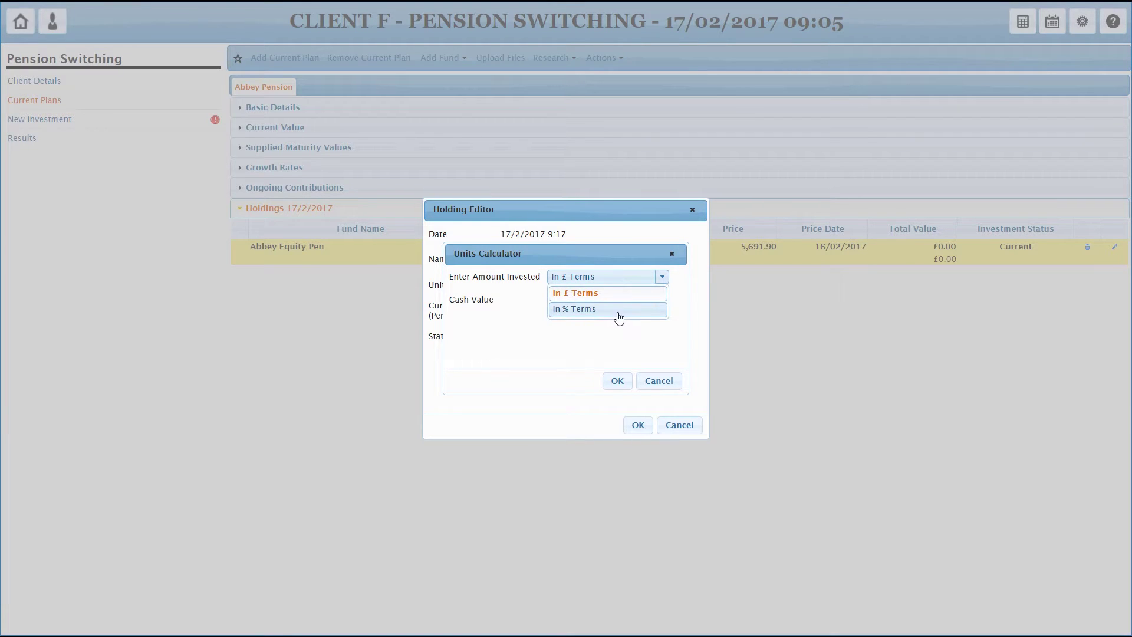
left_click(614, 274)
left_click_drag(608, 251, 649, 355)
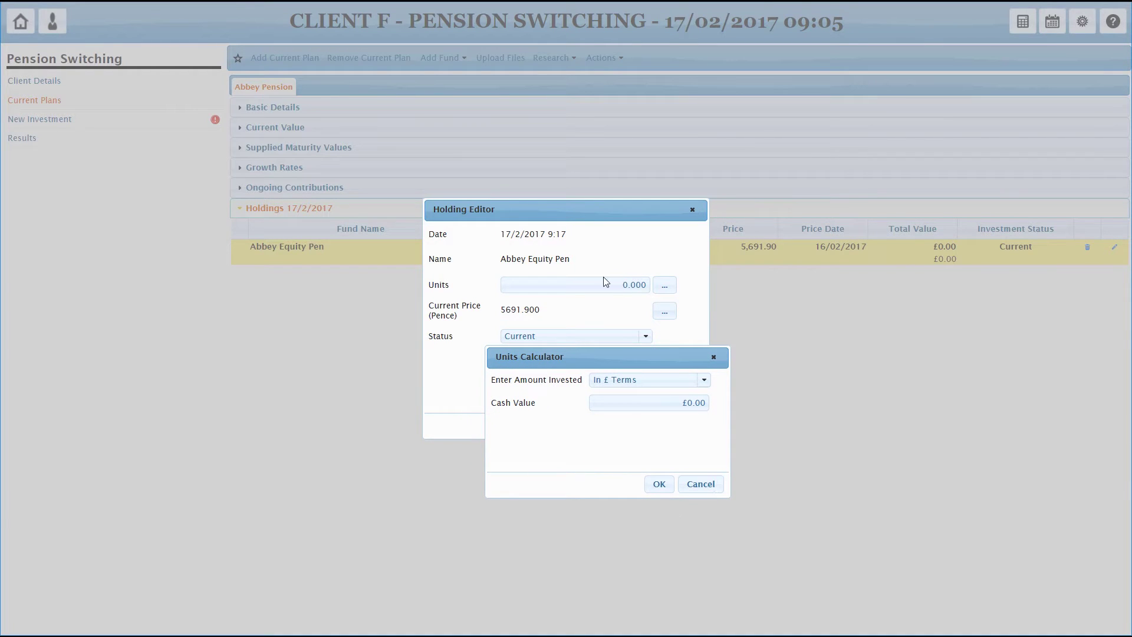
left_click_drag(642, 356, 579, 218)
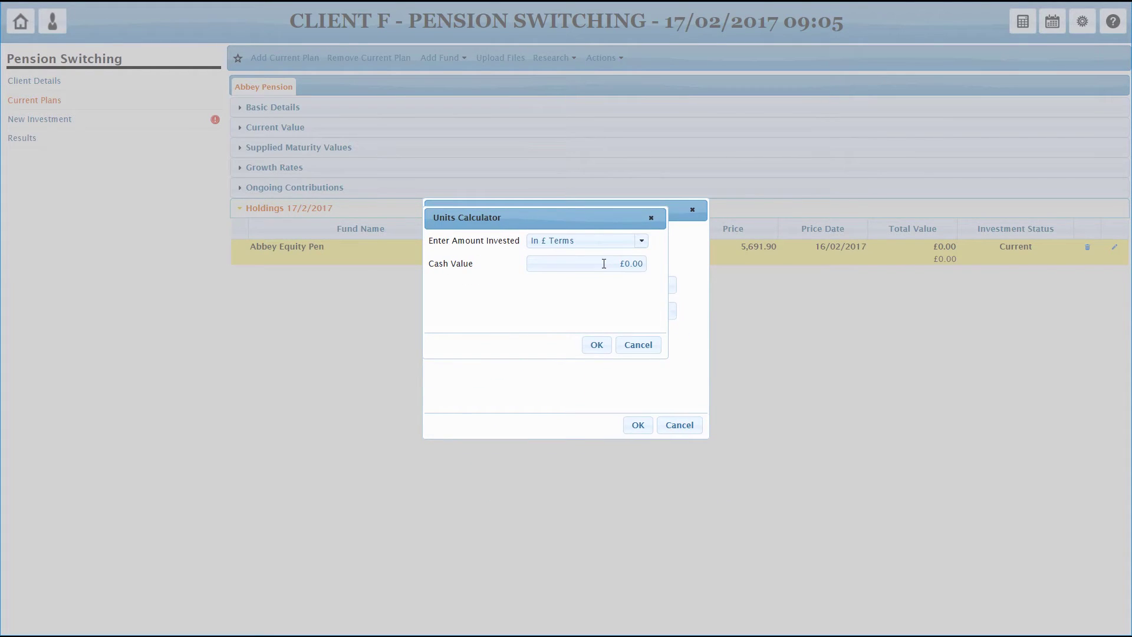
left_click(604, 263)
type("1500")
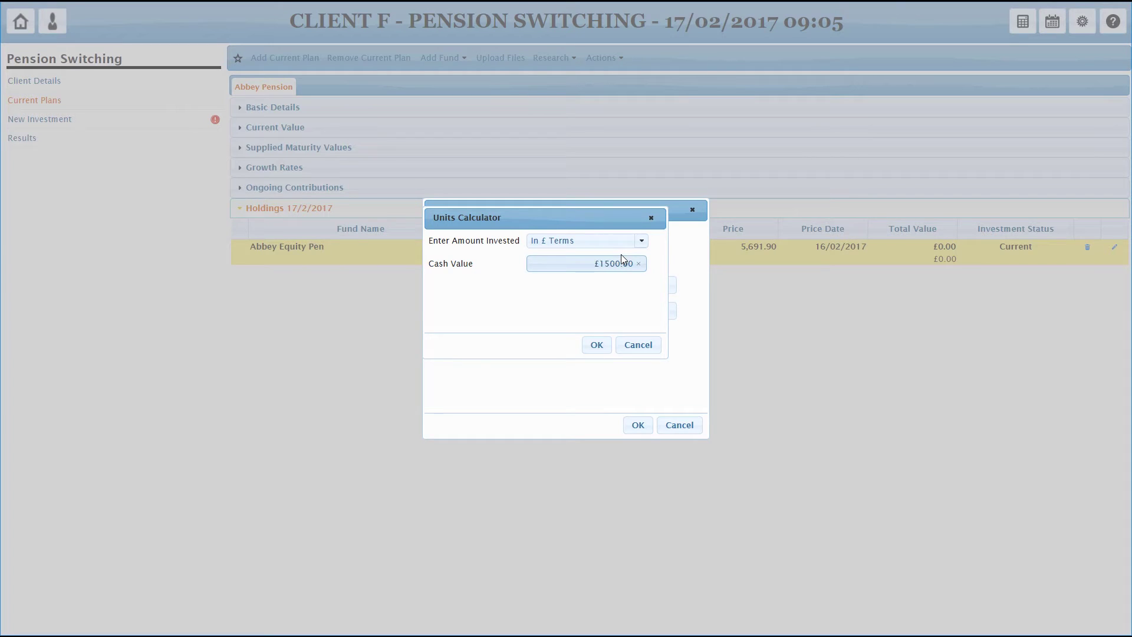
type("00")
left_click(605, 350)
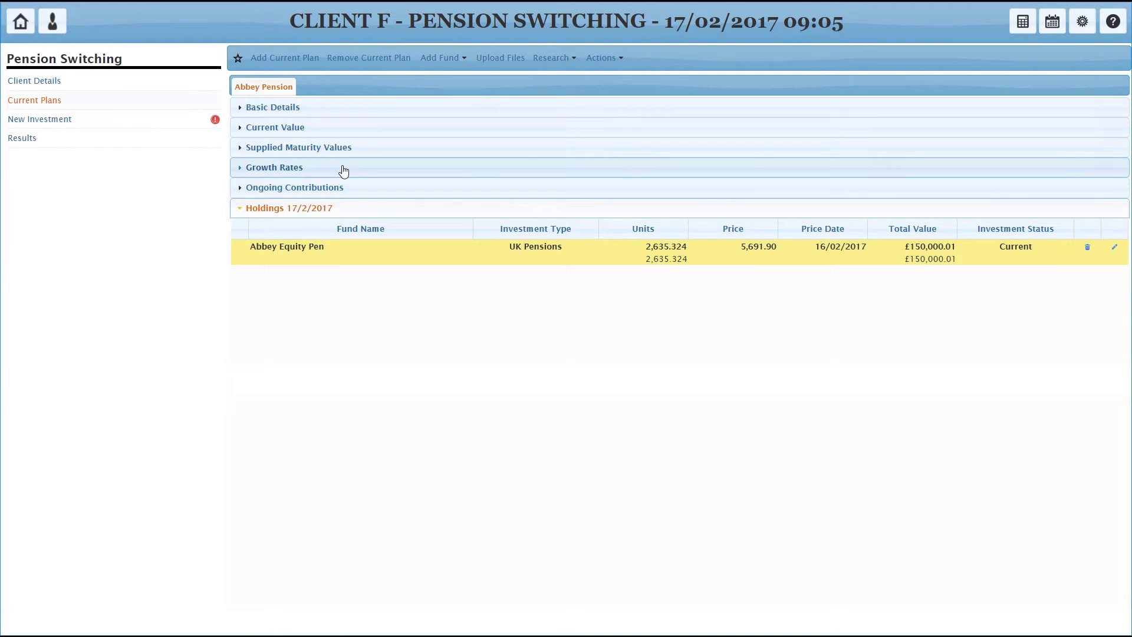
Review the plan's supplied maturity values and set the new investment to use sector defaults.
left_click(311, 149)
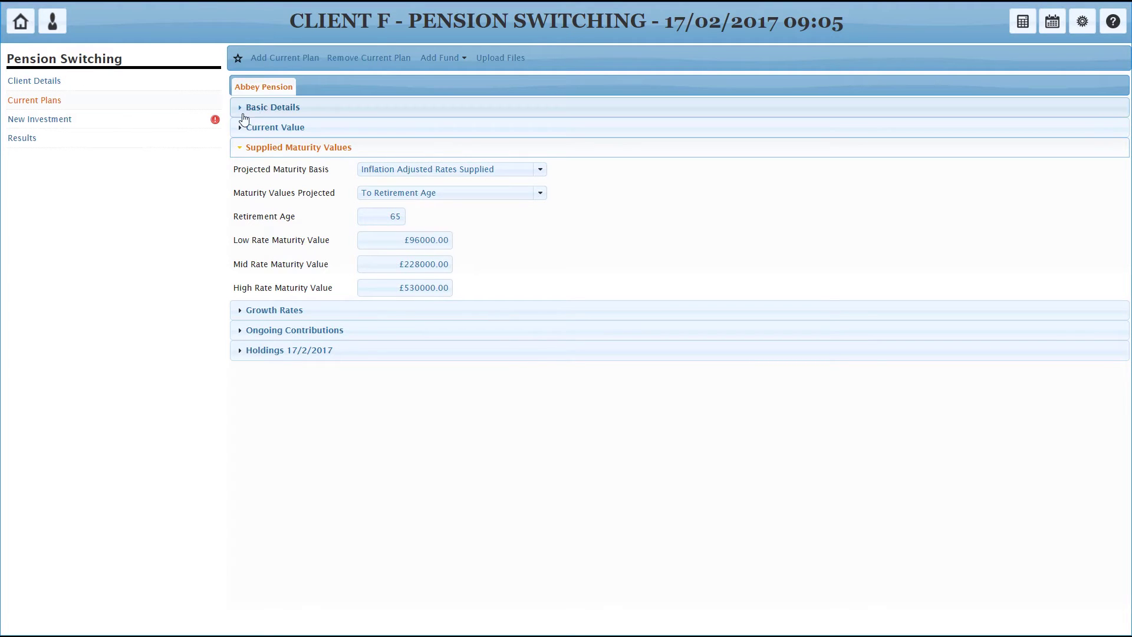
left_click(41, 124)
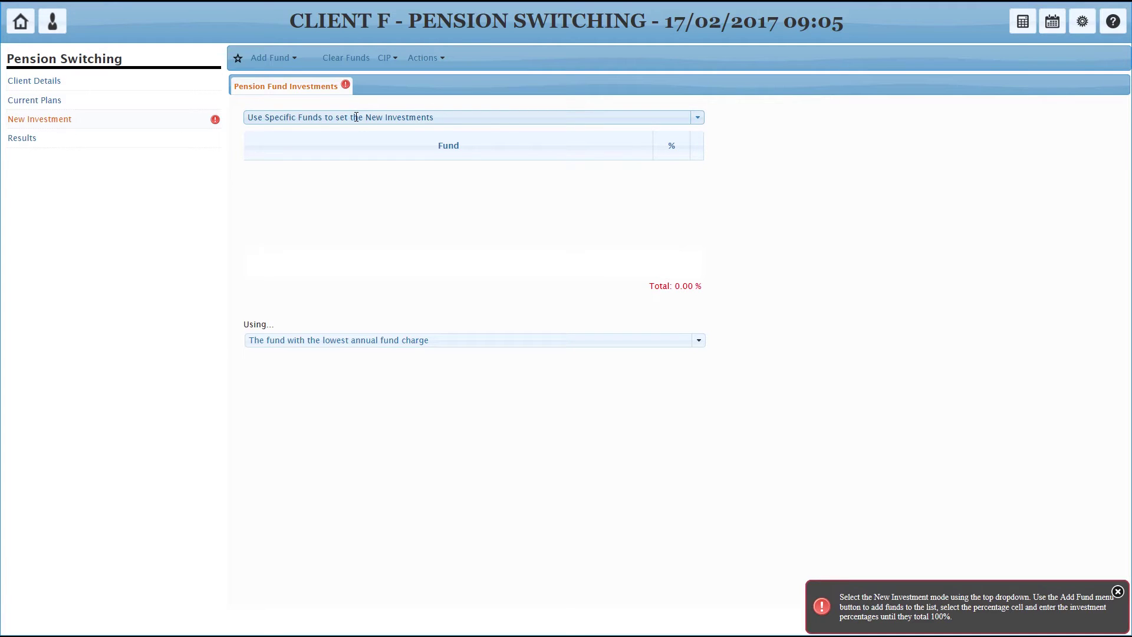
left_click(289, 57)
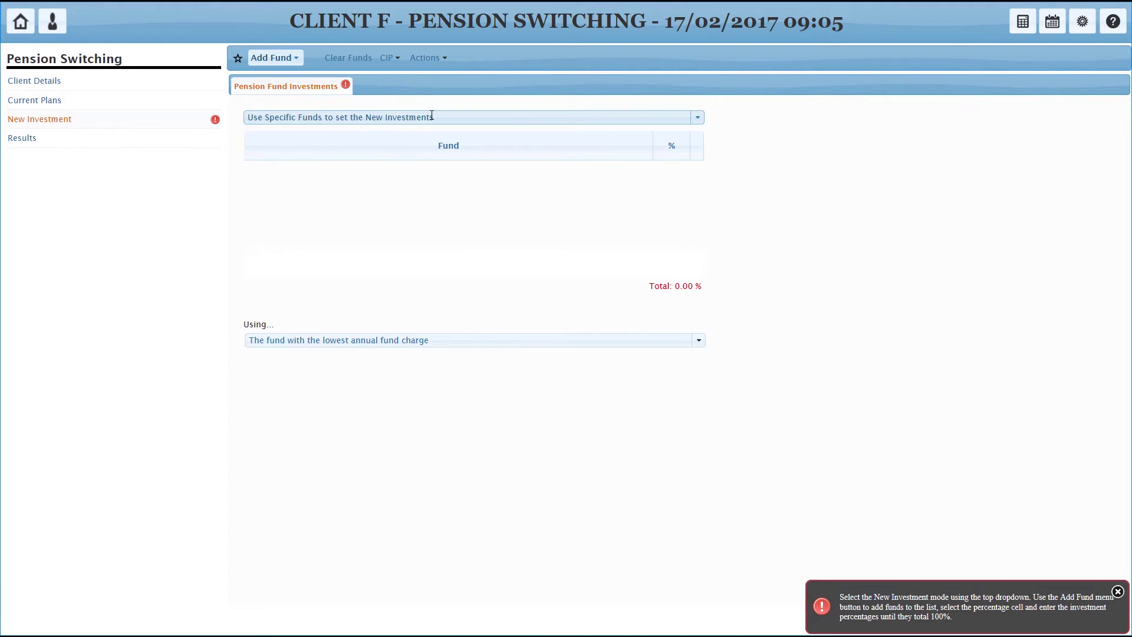
left_click(423, 116)
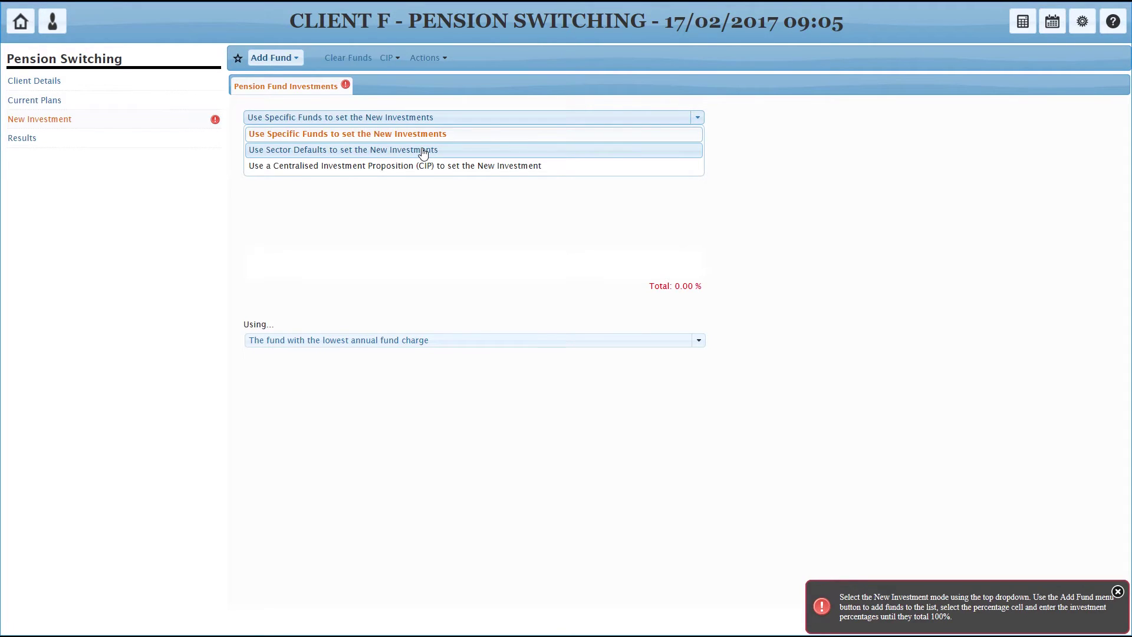
left_click(423, 152)
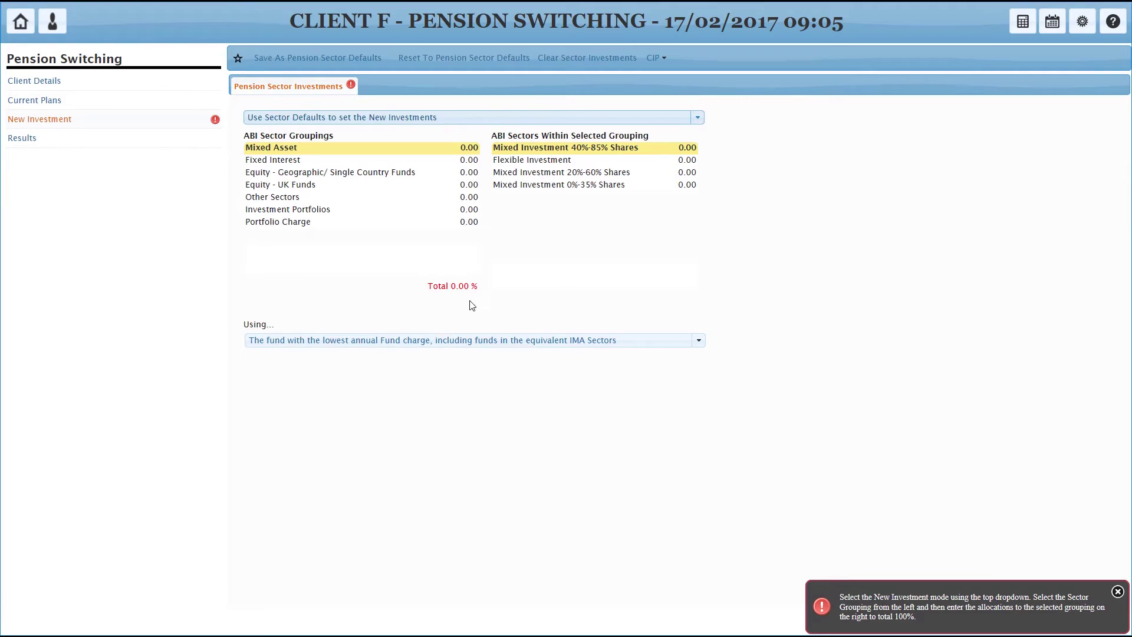
Allocate 100% to Mixed Investment 40%-85% Shares, using the fund with the lowest annual charge, including funds in the equivalent IMA sectors.
left_click(606, 149)
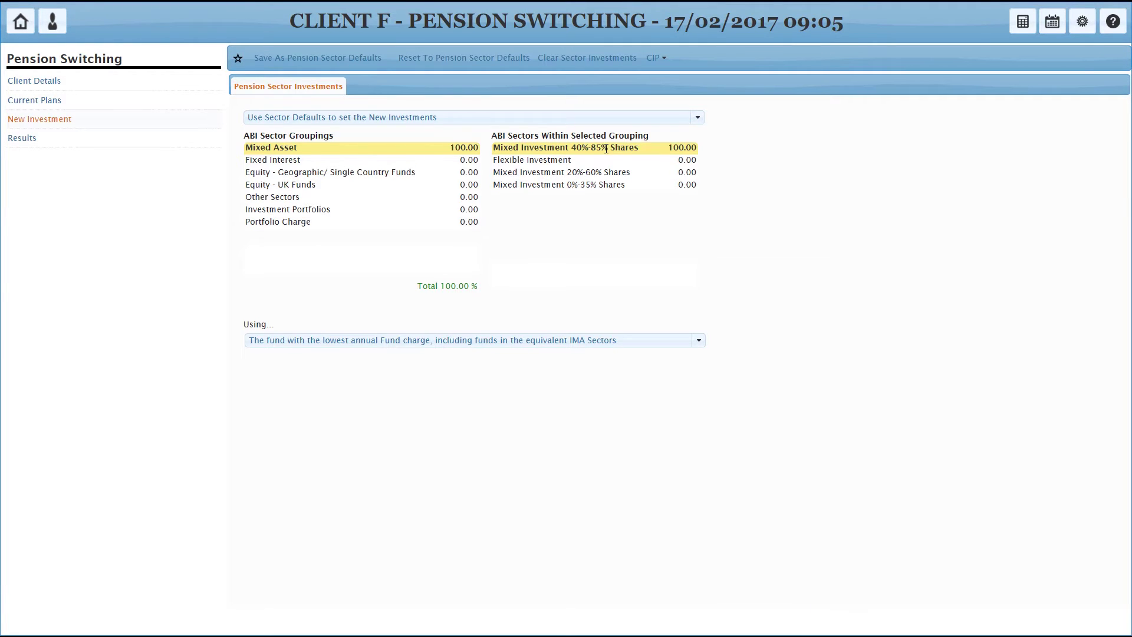
left_click(386, 342)
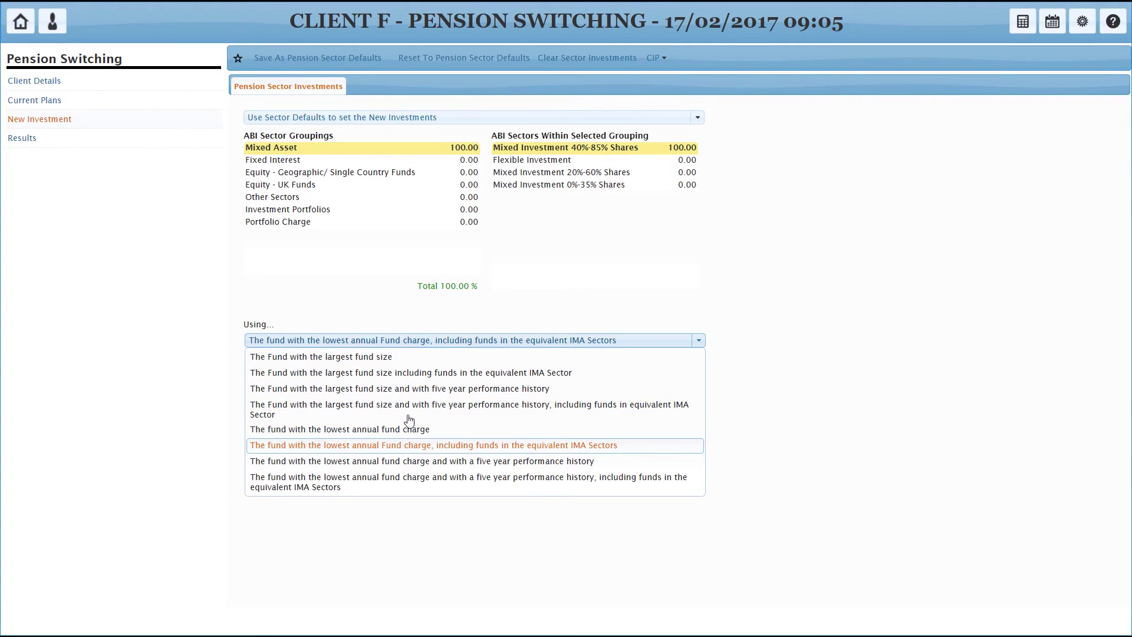
left_click(412, 445)
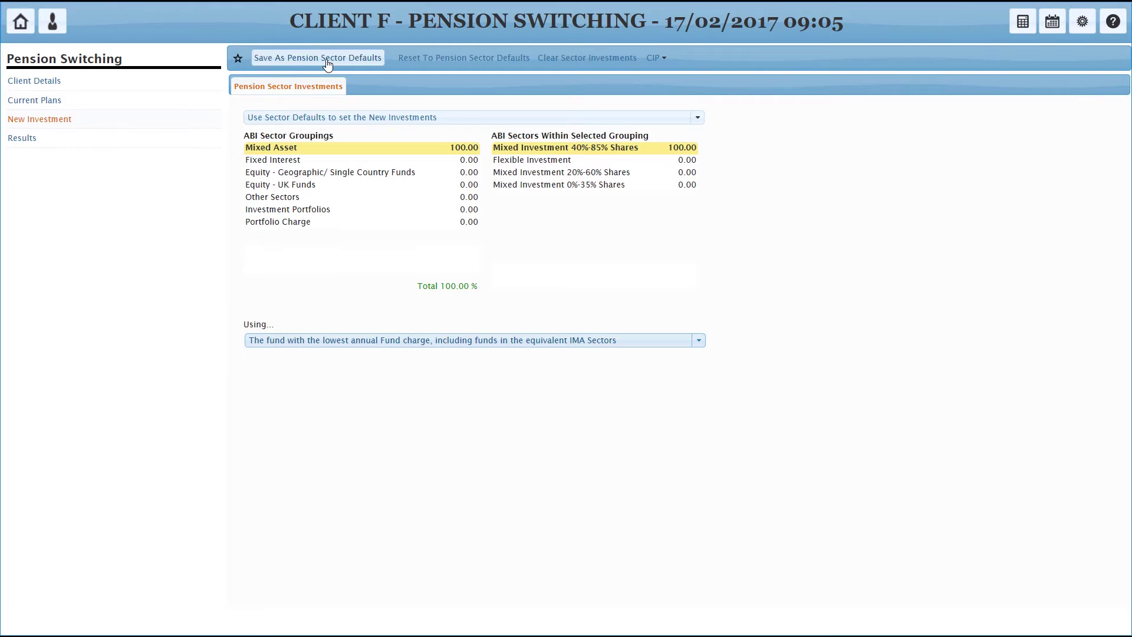
Try the 05 RSM Model Portfolio as the new investment's Centralised Investment Proposition and return to using sector defaults.
left_click(452, 122)
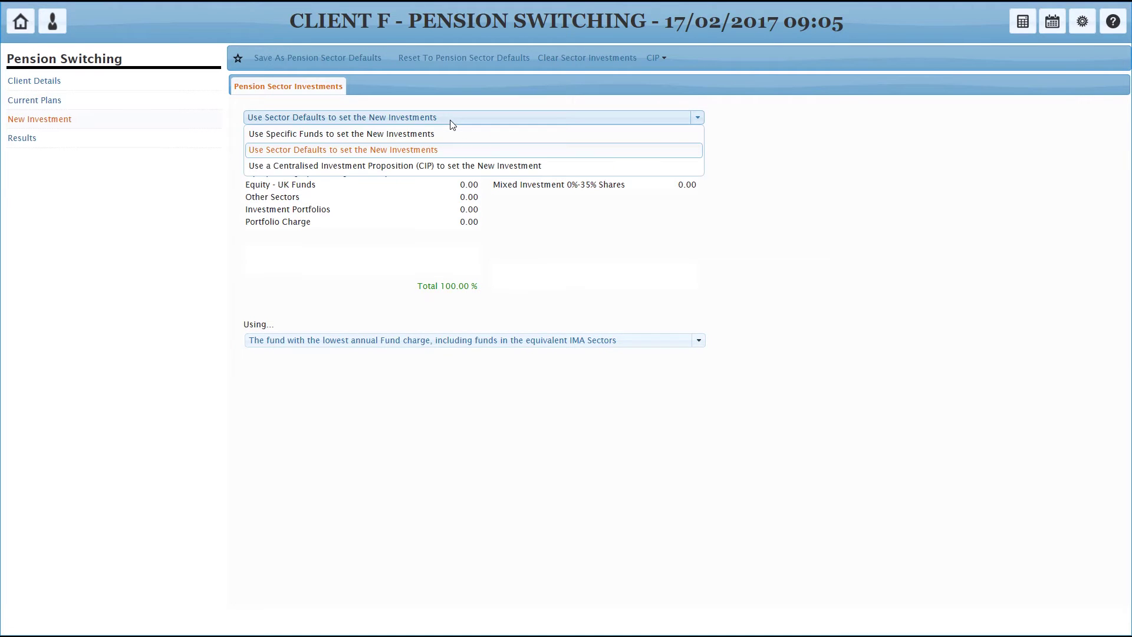
left_click(457, 168)
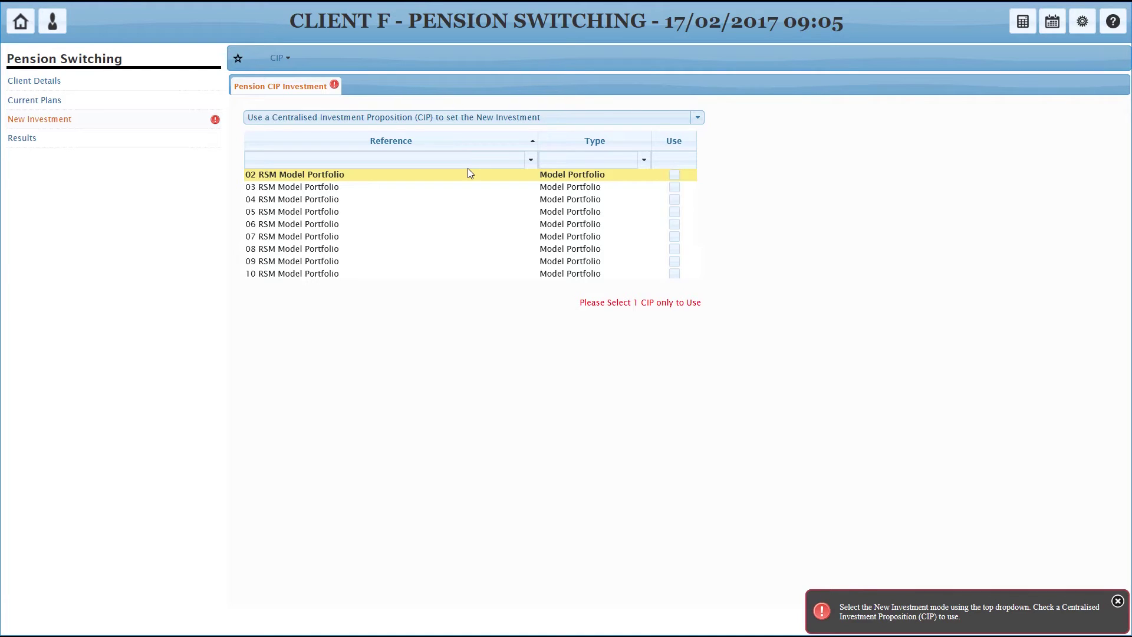
left_click(674, 212)
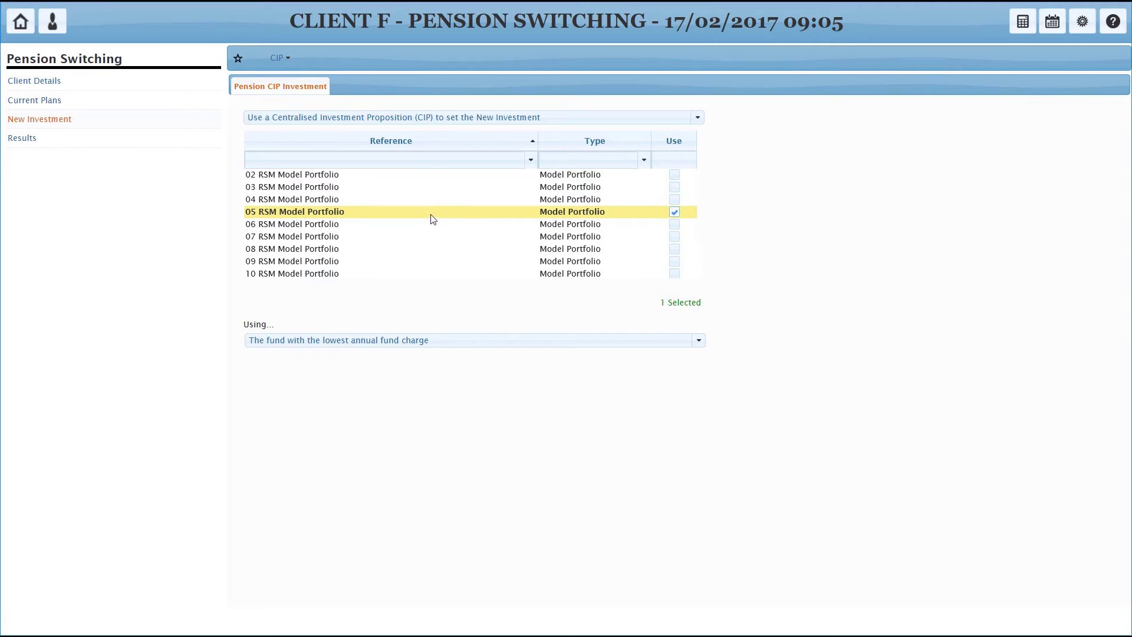
left_click(465, 119)
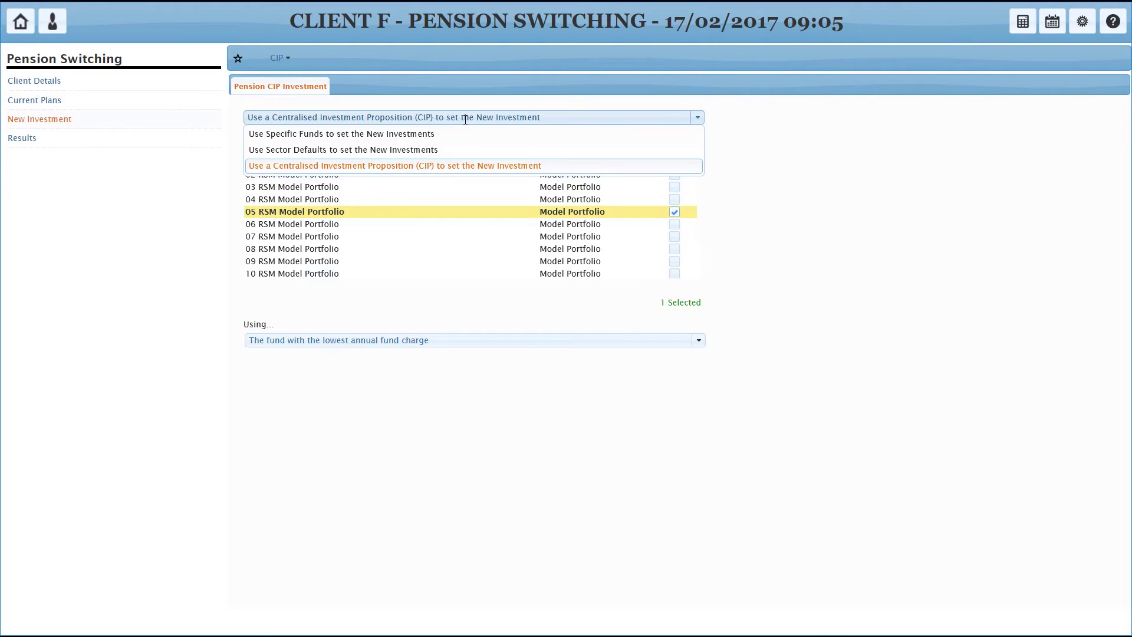
left_click(459, 151)
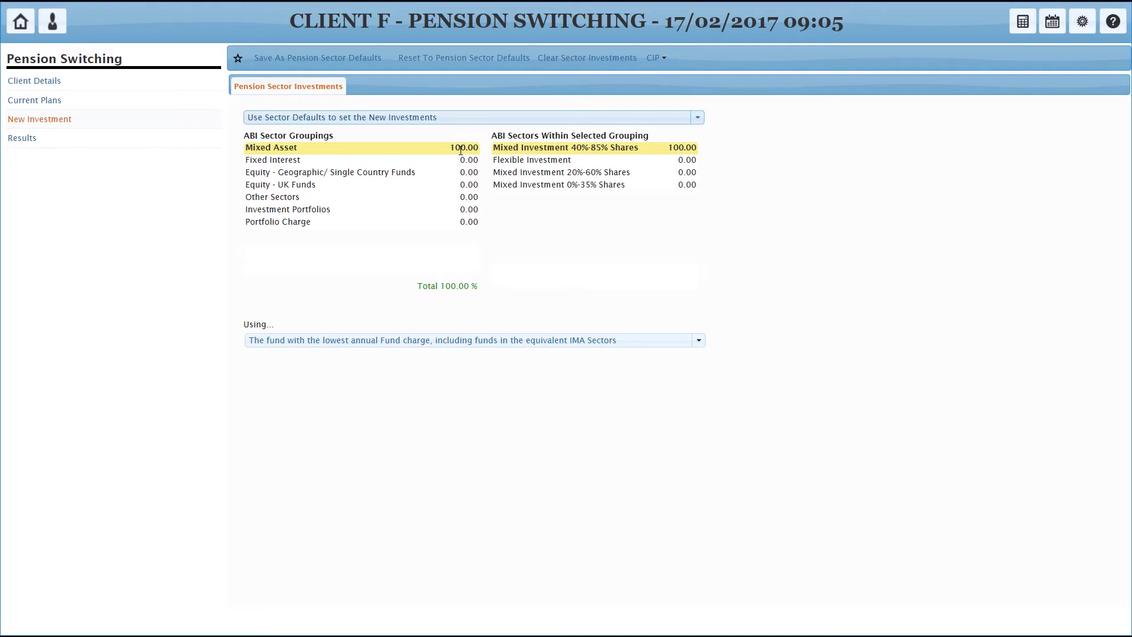
Open the results, select LV= Flexible Transitions Account PP and run a Quick Compare against the Abbey Pension.
left_click(29, 144)
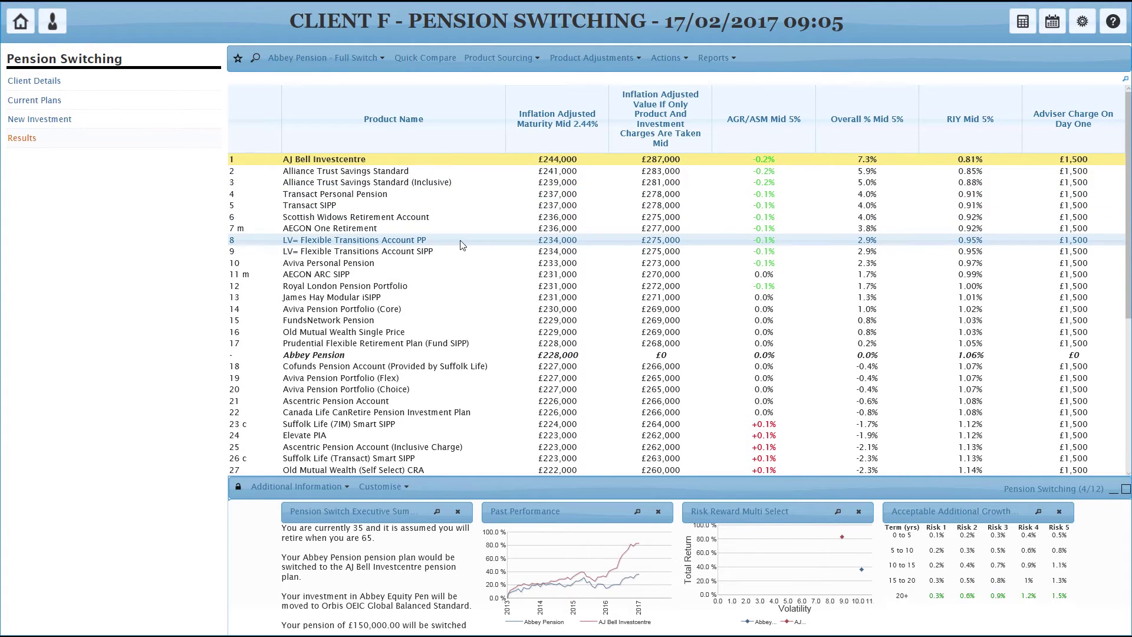
left_click(394, 242)
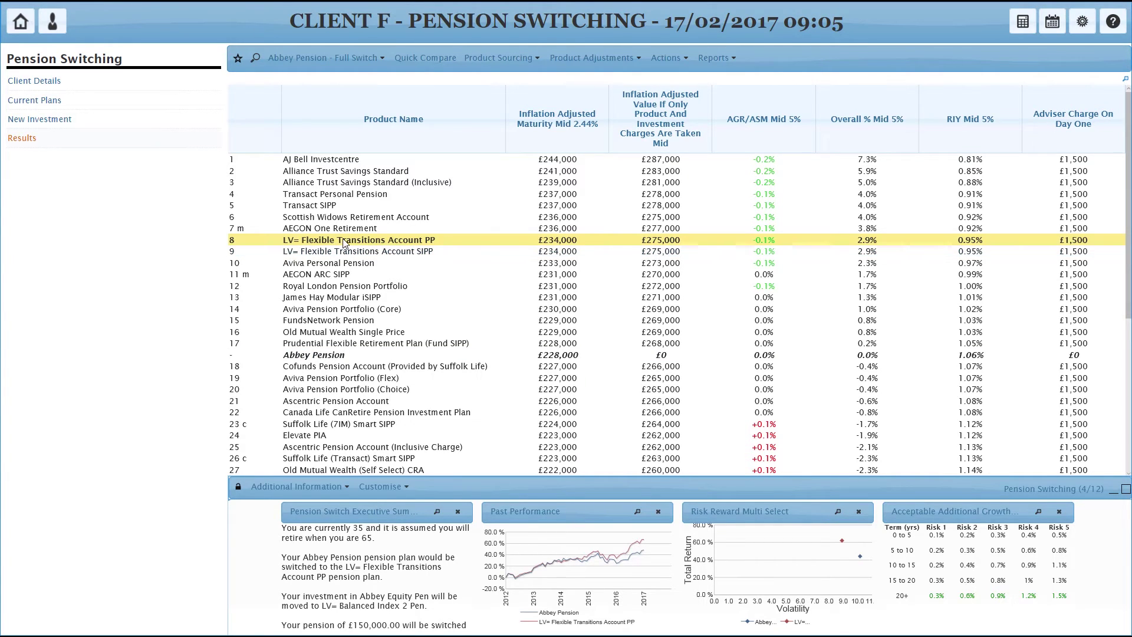
left_click(425, 59)
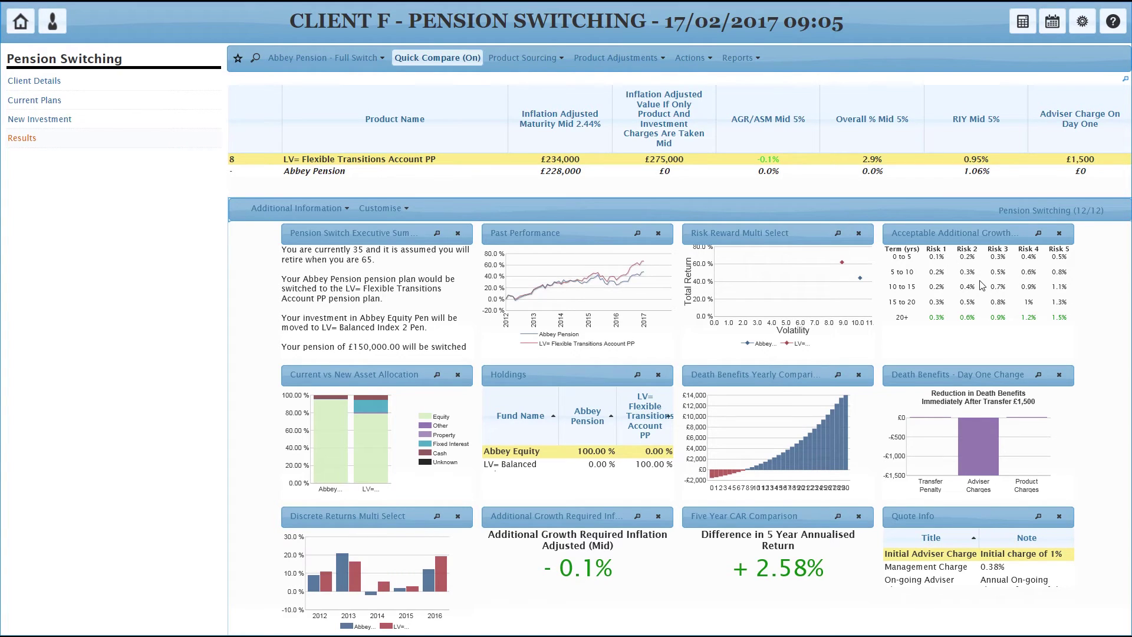
View the Additional Growth Rate Tests information, restore the Pension Switching view and return to the full product results.
left_click(339, 206)
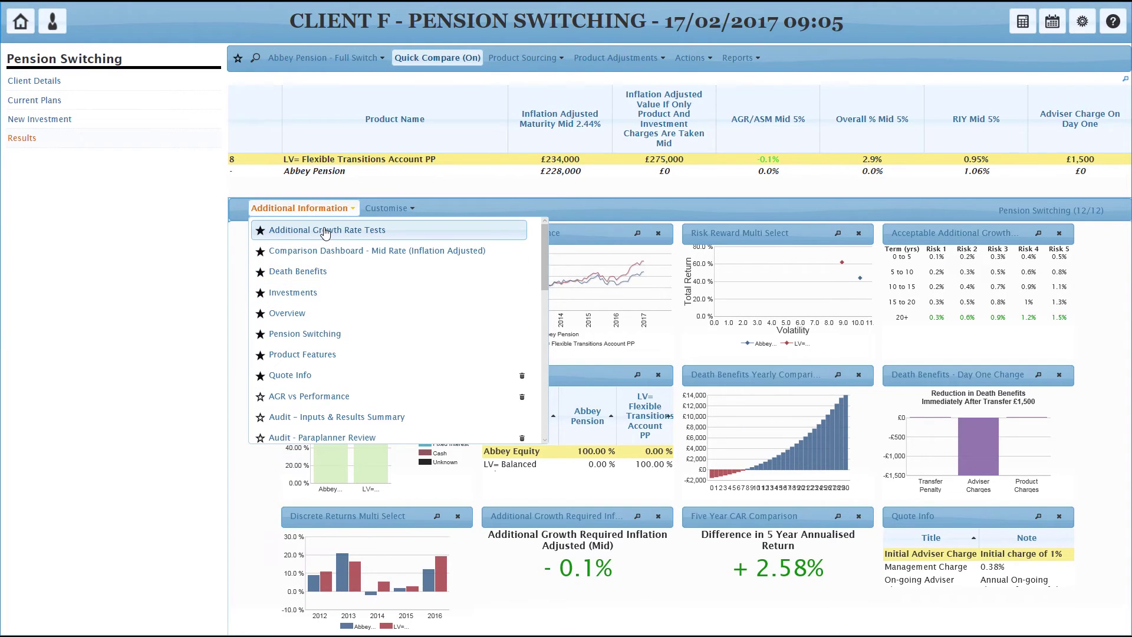
left_click(325, 231)
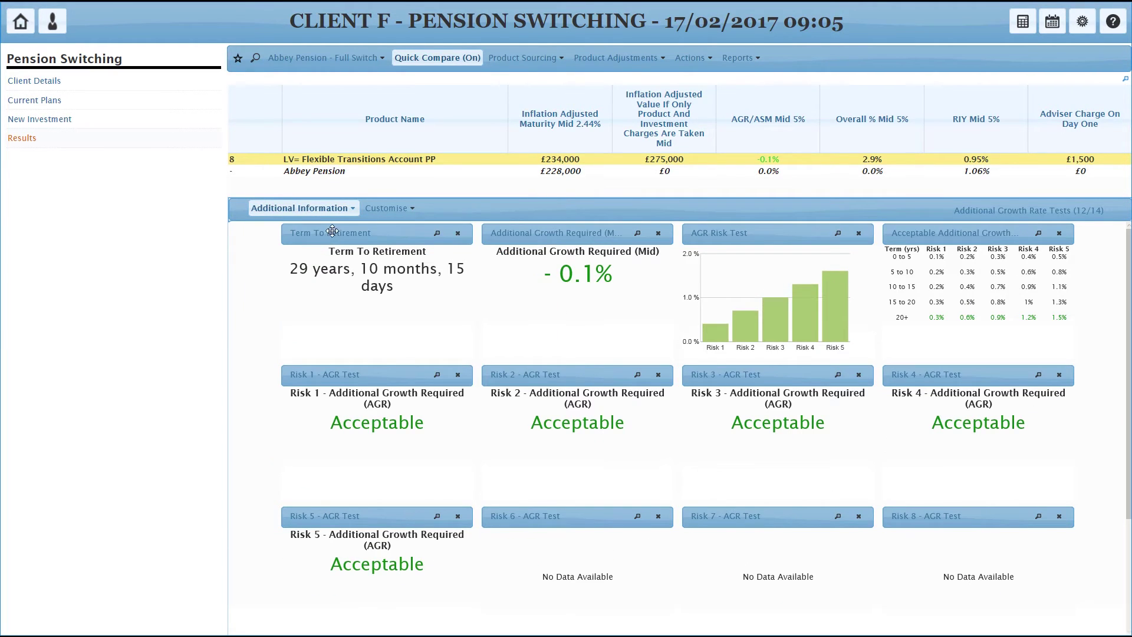
left_click(300, 213)
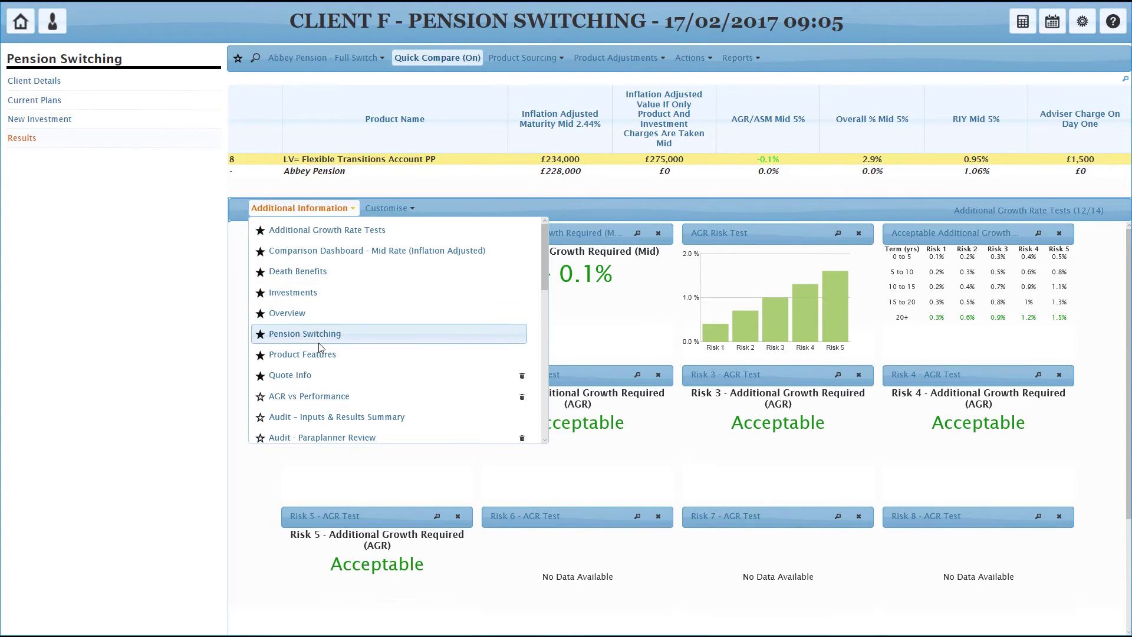
left_click(319, 336)
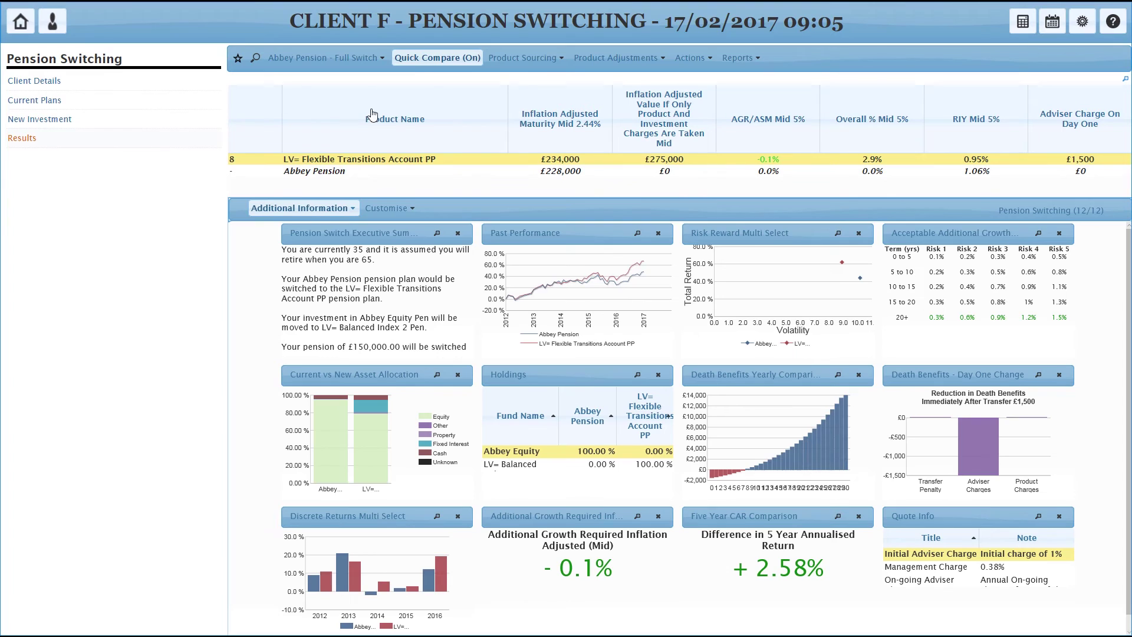
left_click(422, 61)
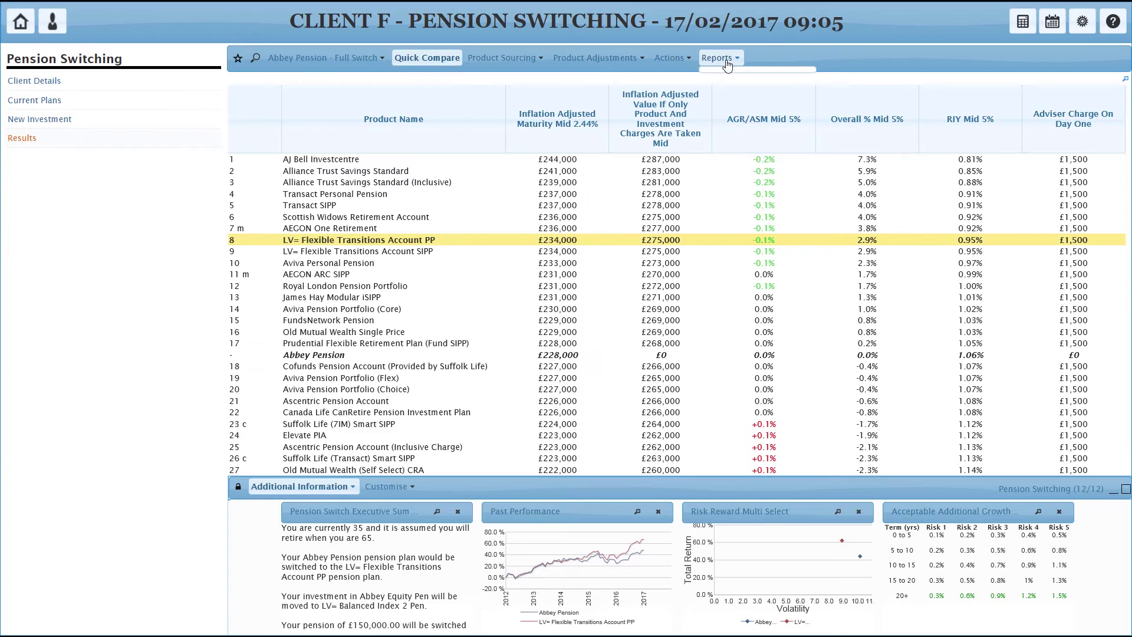
Produce a Pension Switching Report for the LV= Flexible Transitions Account PP.
left_click(726, 61)
mouse_move(730, 79)
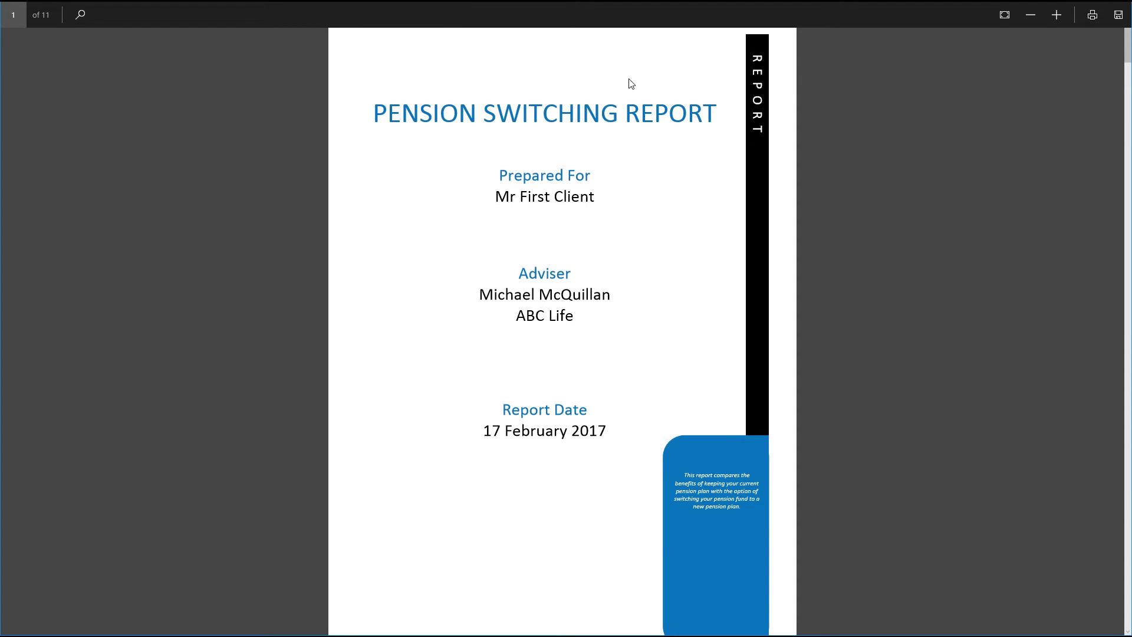
left_click(1031, 15)
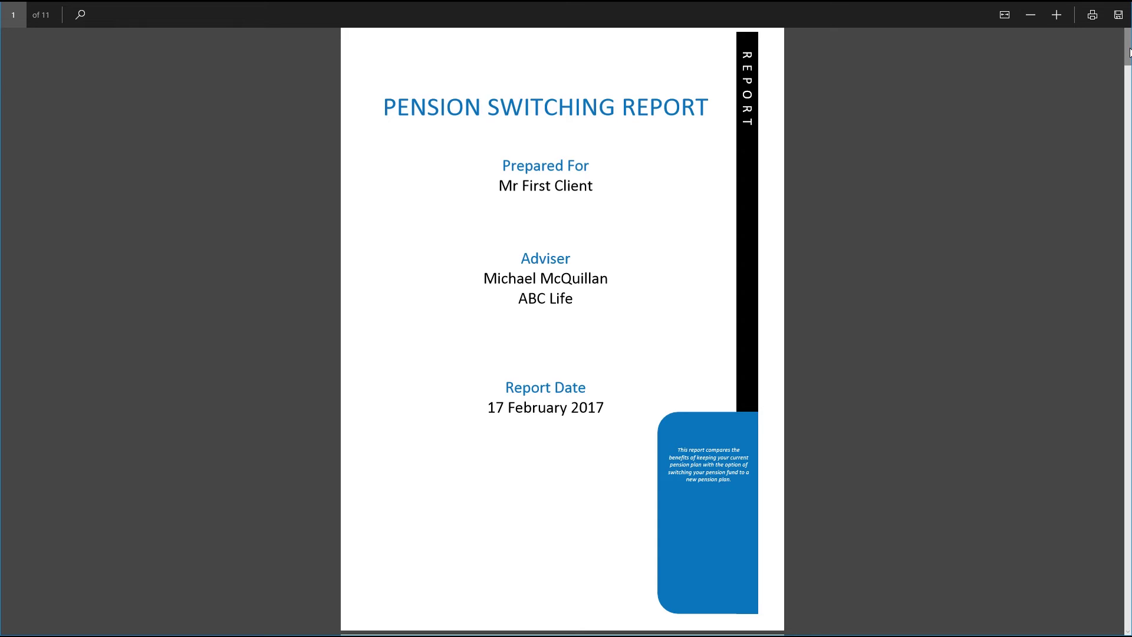
Examine the report's new plan details, projected values, comparison charts, past performance, illustrations and notes, and return to its cover page.
left_click_drag(1120, 56, 1120, 213)
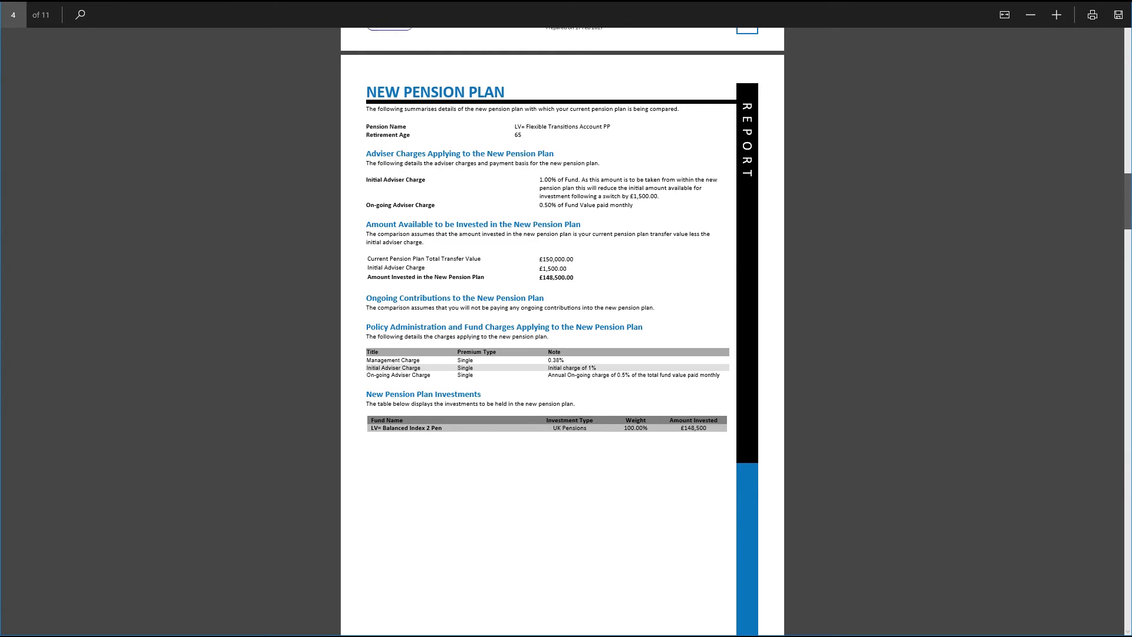
left_click_drag(1126, 218, 1127, 331)
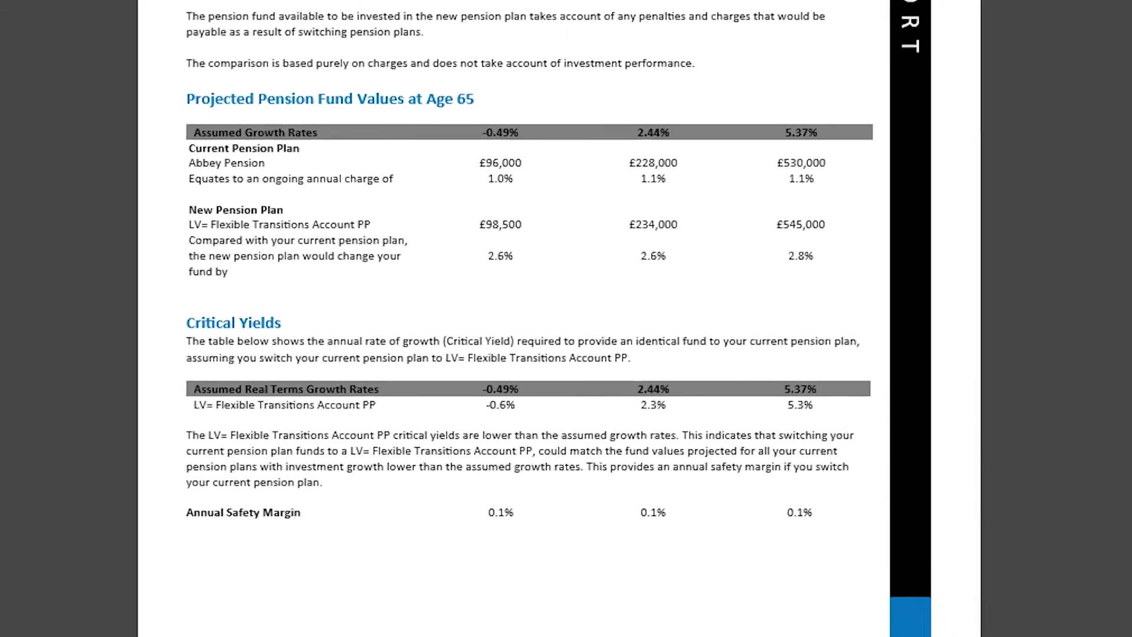
scroll(562, 330, "down", 8)
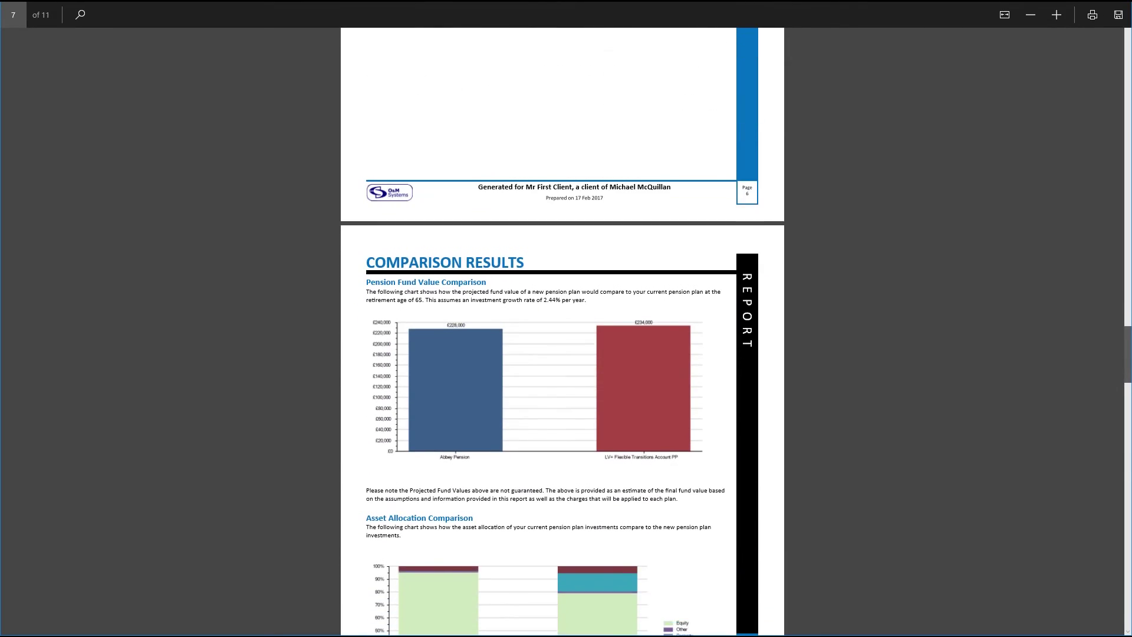
scroll(563, 330, "down", 3)
scroll(563, 330, "down", 5)
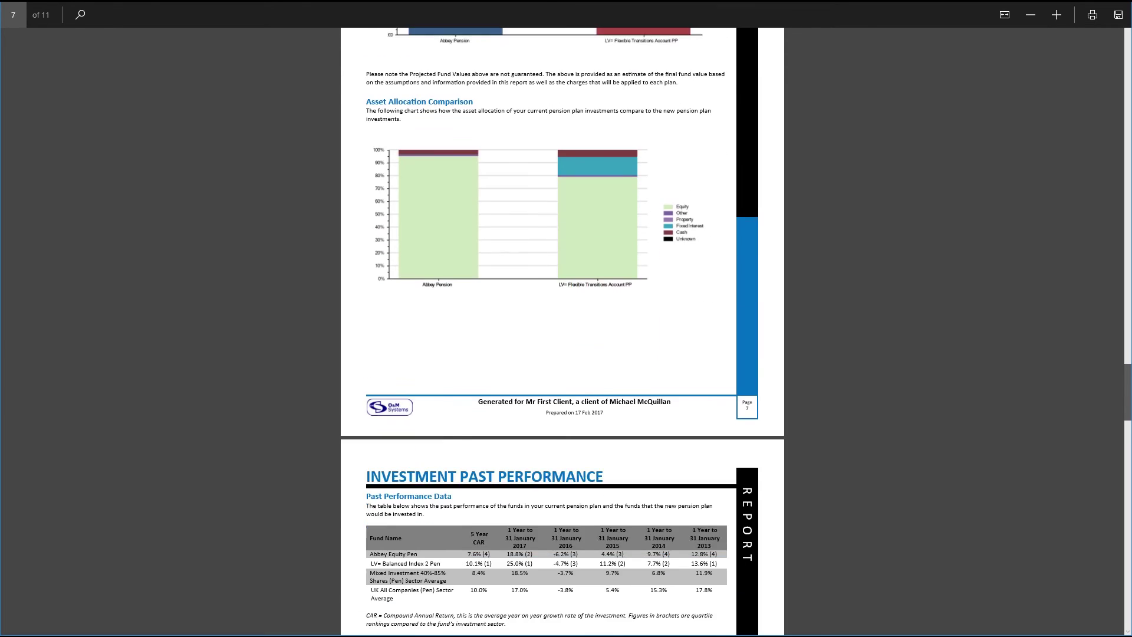
scroll(562, 330, "down", 6)
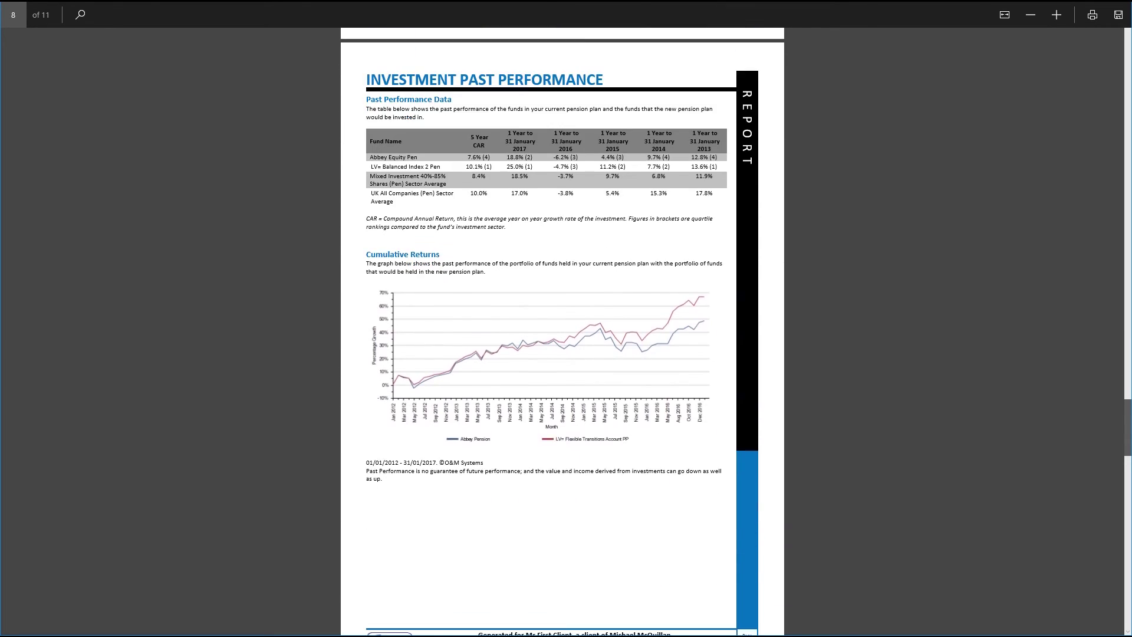
scroll(563, 330, "down", 2)
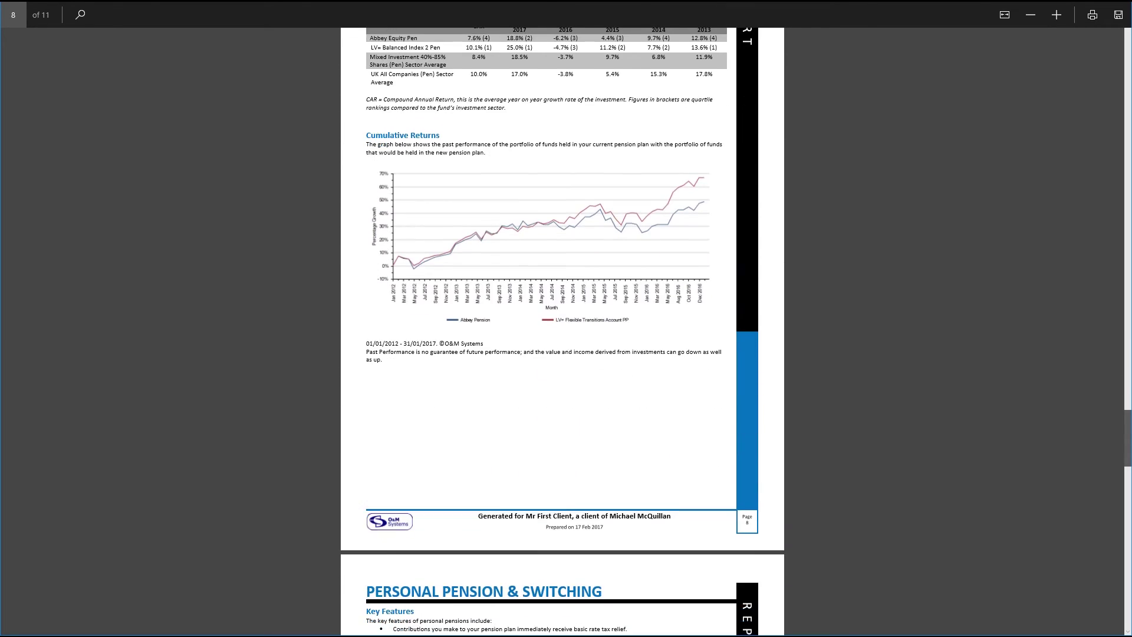
scroll(562, 330, "down", 9)
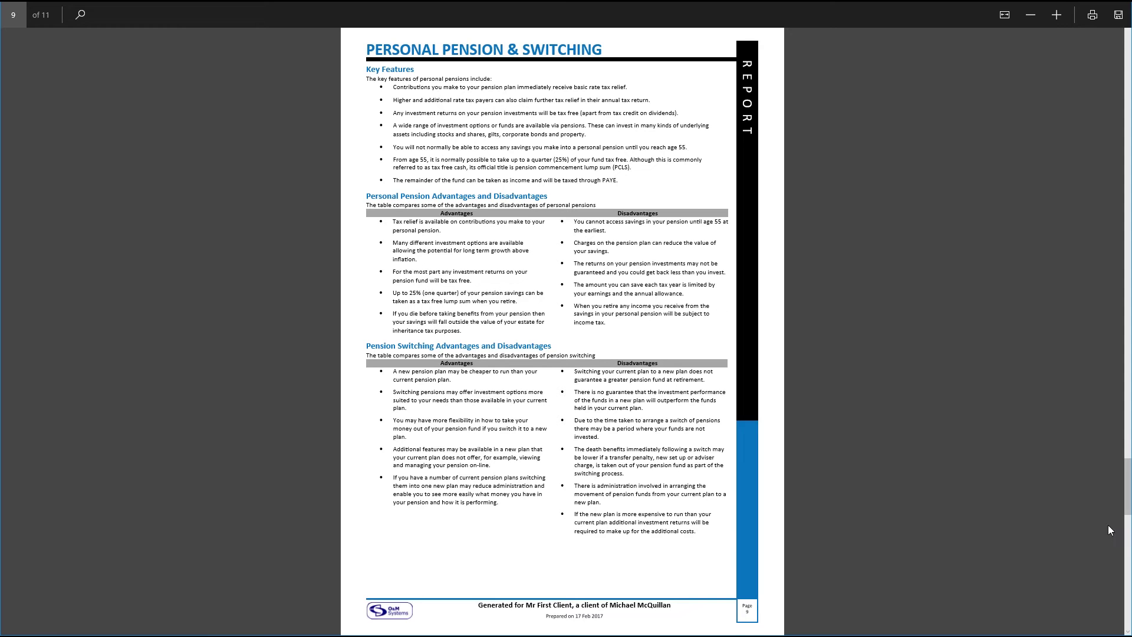
left_click_drag(1124, 502, 1129, 548)
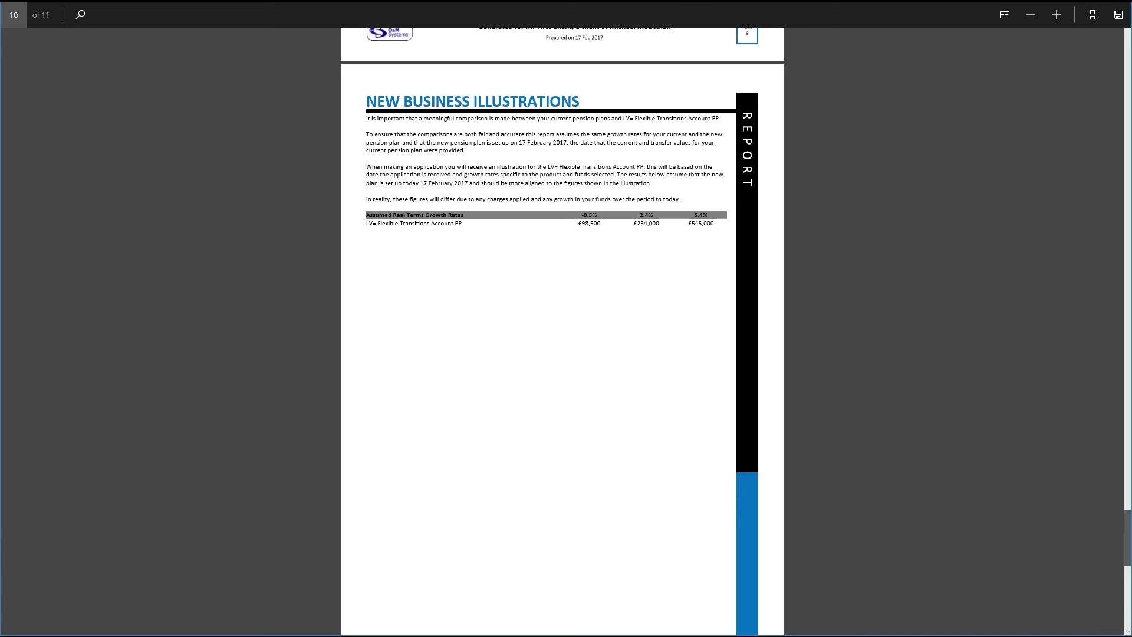
scroll(562, 330, "down", 1)
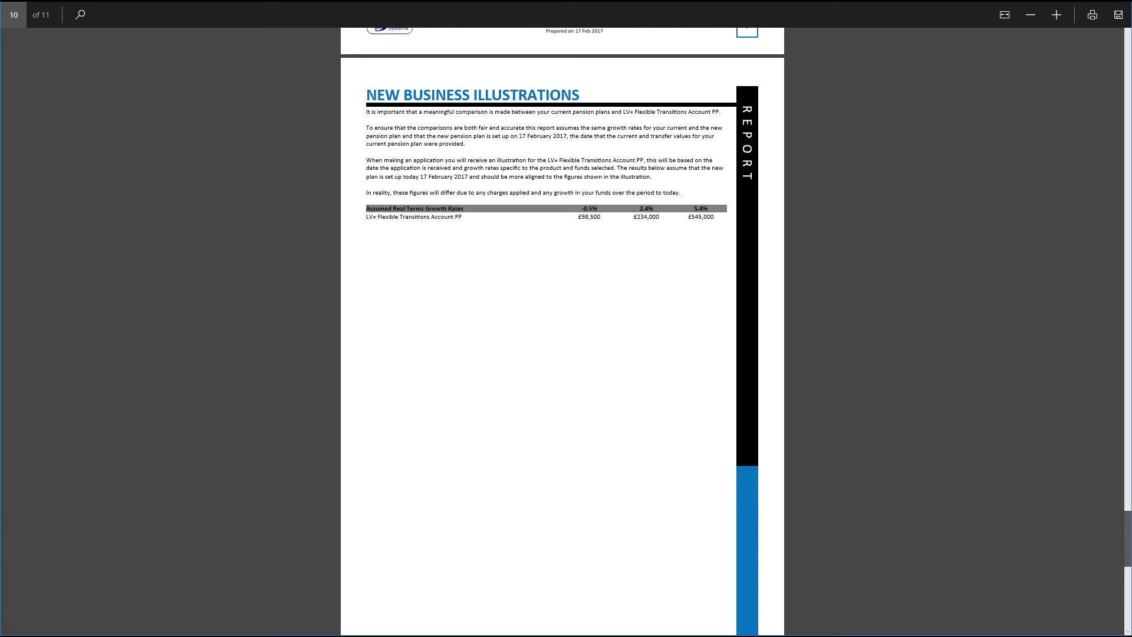
scroll(563, 330, "down", 10)
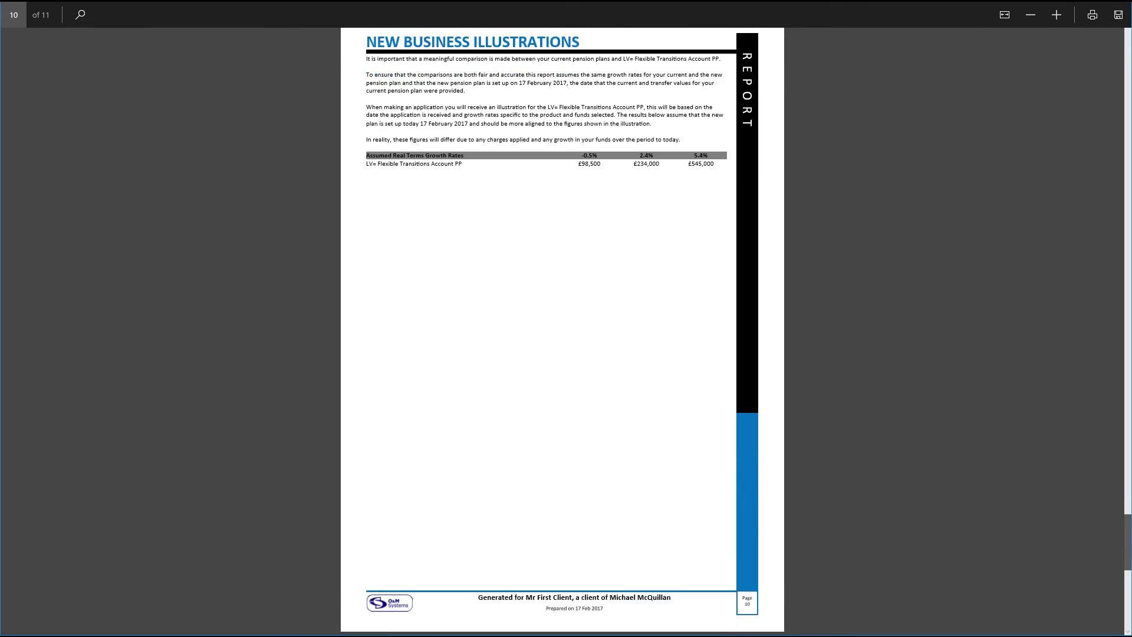
scroll(562, 330, "down", 1)
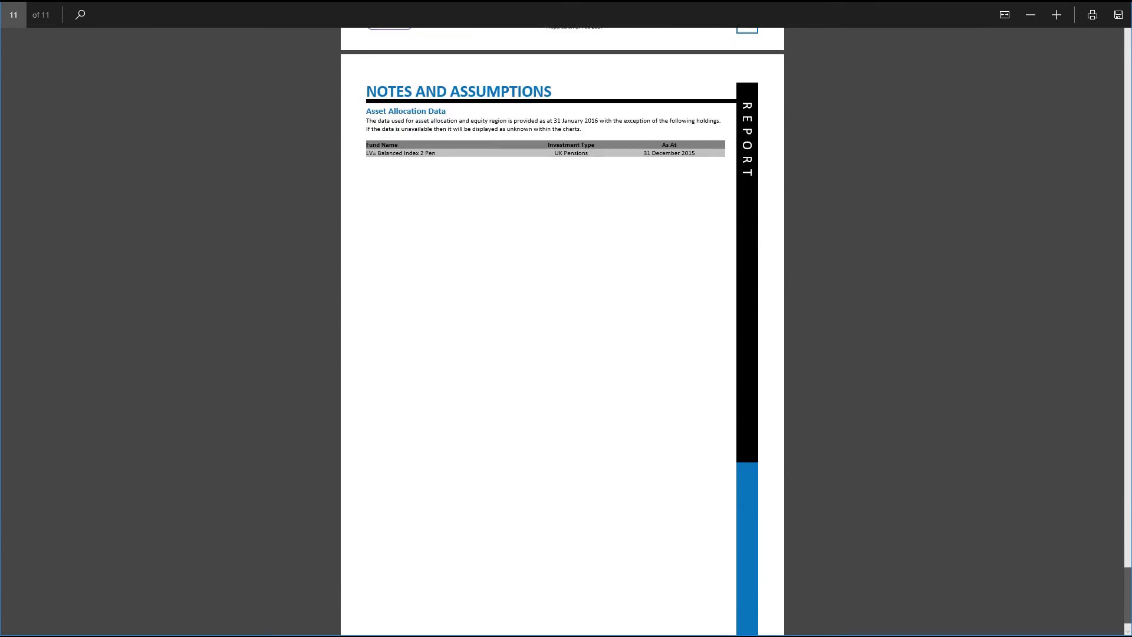
scroll(1113, 400, "up", 15)
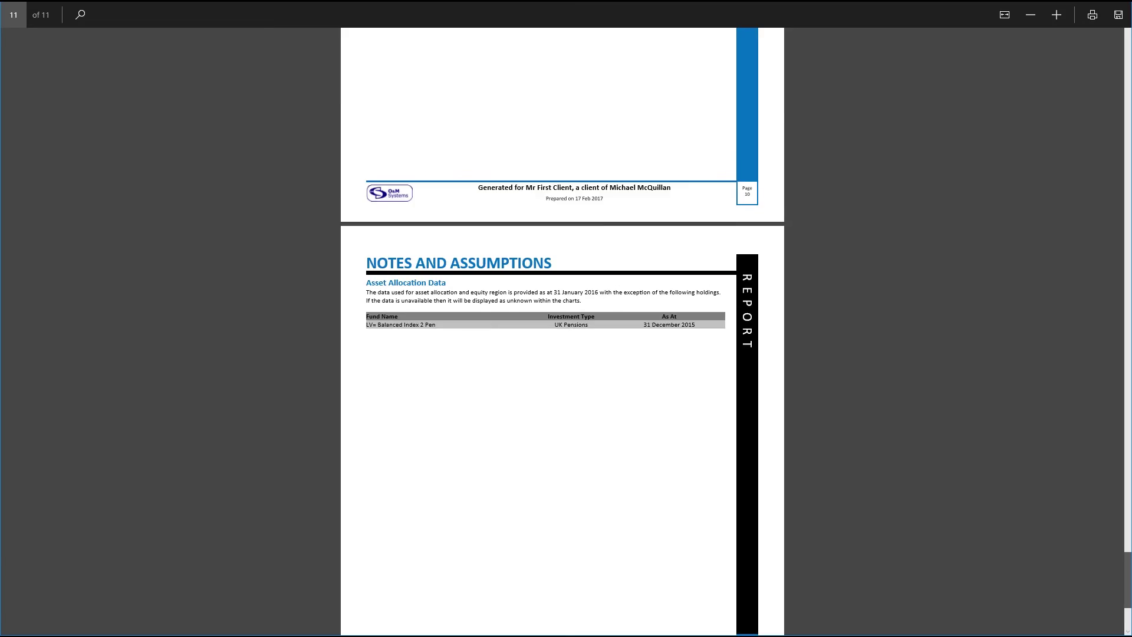
scroll(1069, 146, "up", 20)
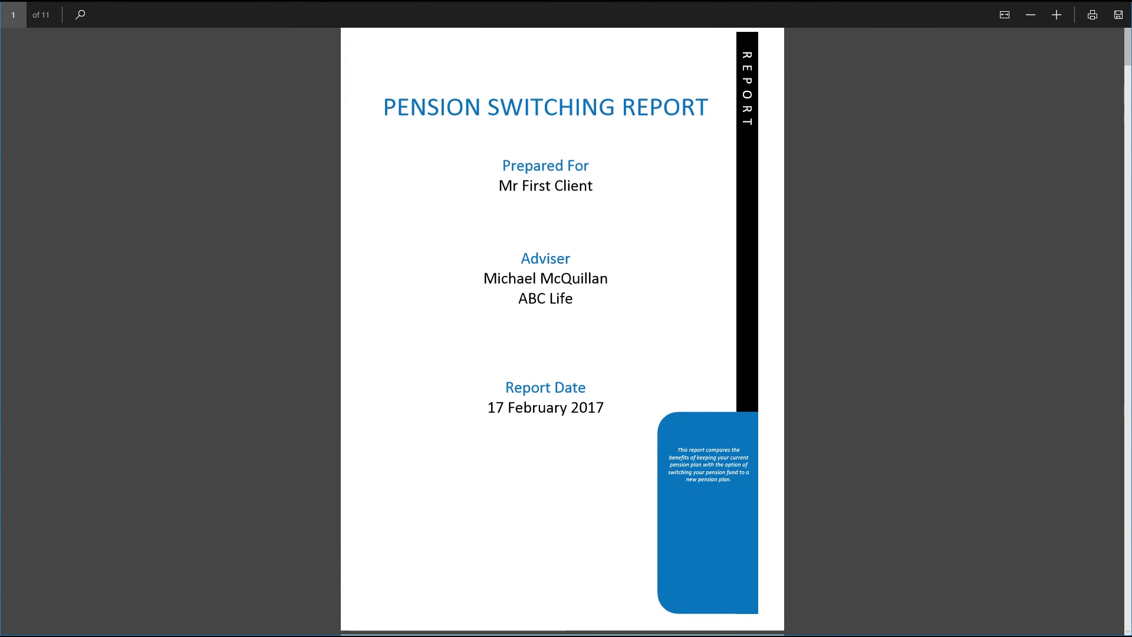
Return to the pension switching results, produce the Results report and read it through to its closing notes.
key("alt+Tab")
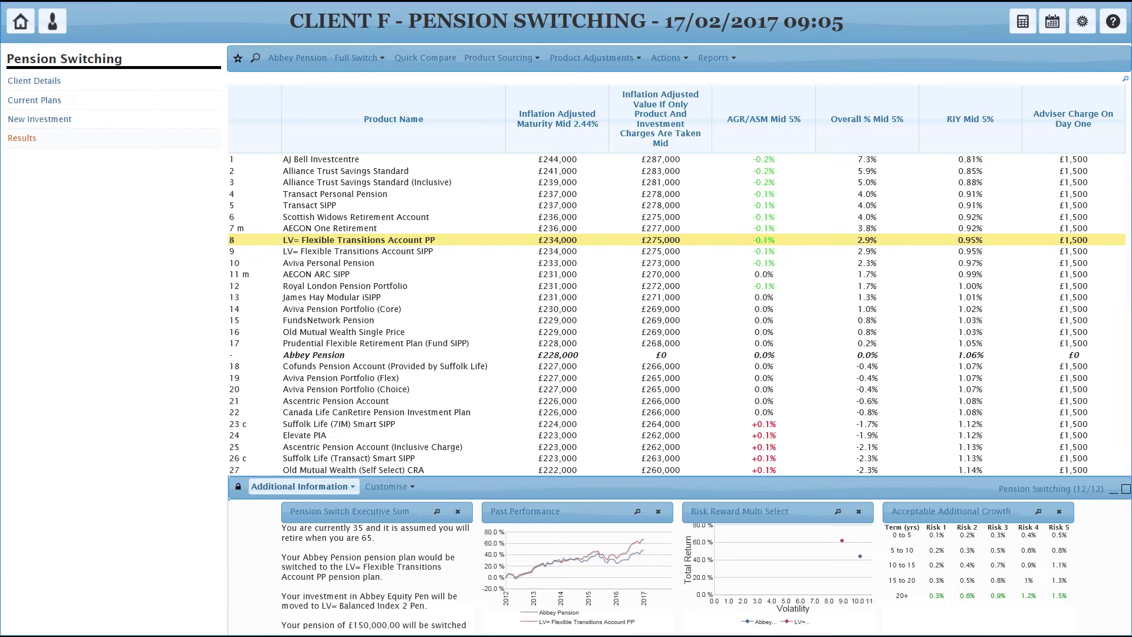
left_click(717, 58)
left_click(735, 87)
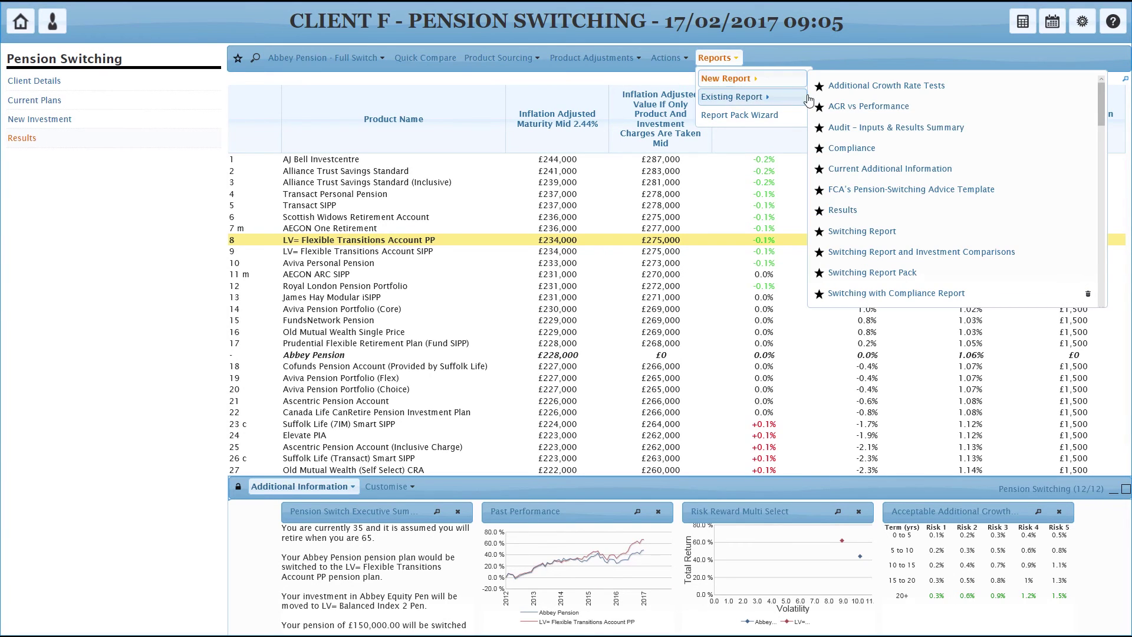
left_click(839, 211)
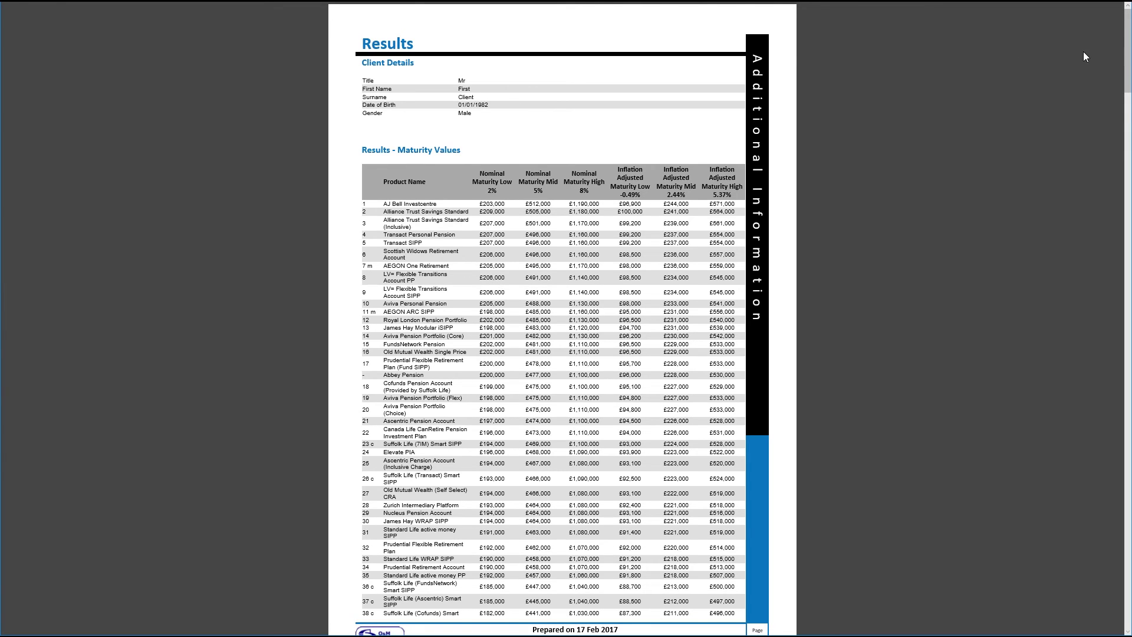
left_click_drag(1129, 53, 1129, 565)
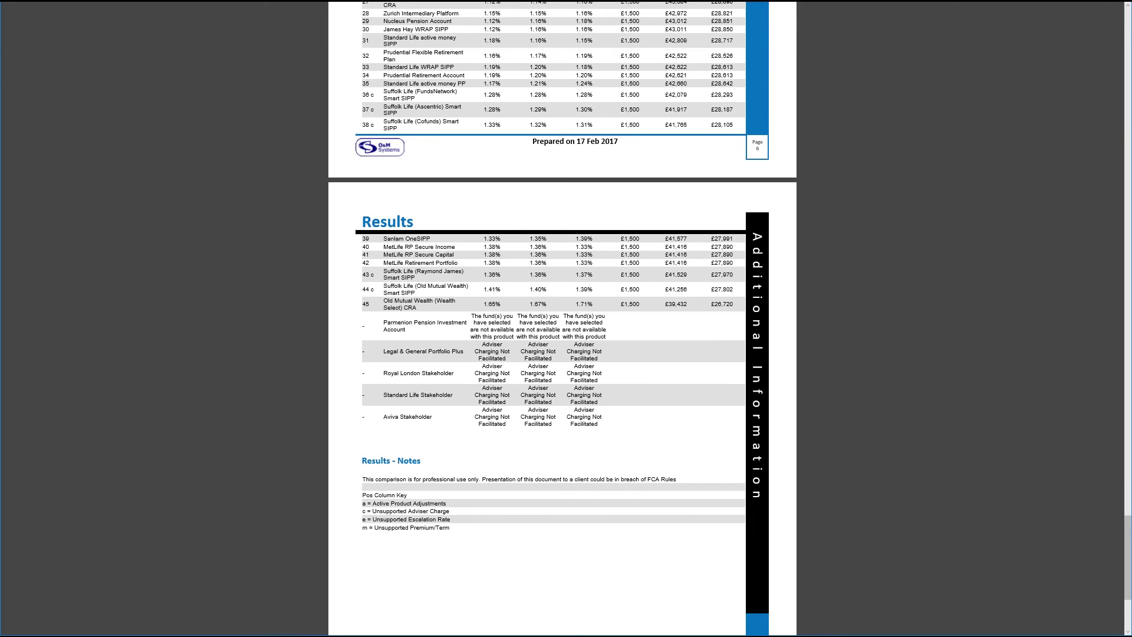
Return to the pension switching results and override this quote's adviser charges with an initial single premium percentage of 1.50%.
key("alt+Tab")
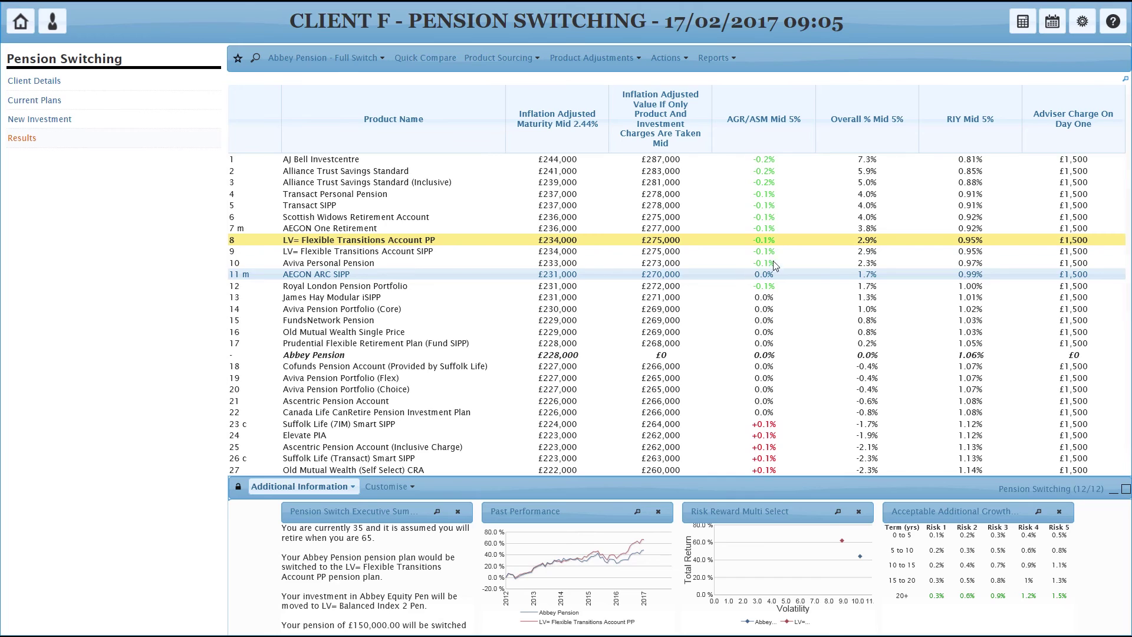
left_click(675, 61)
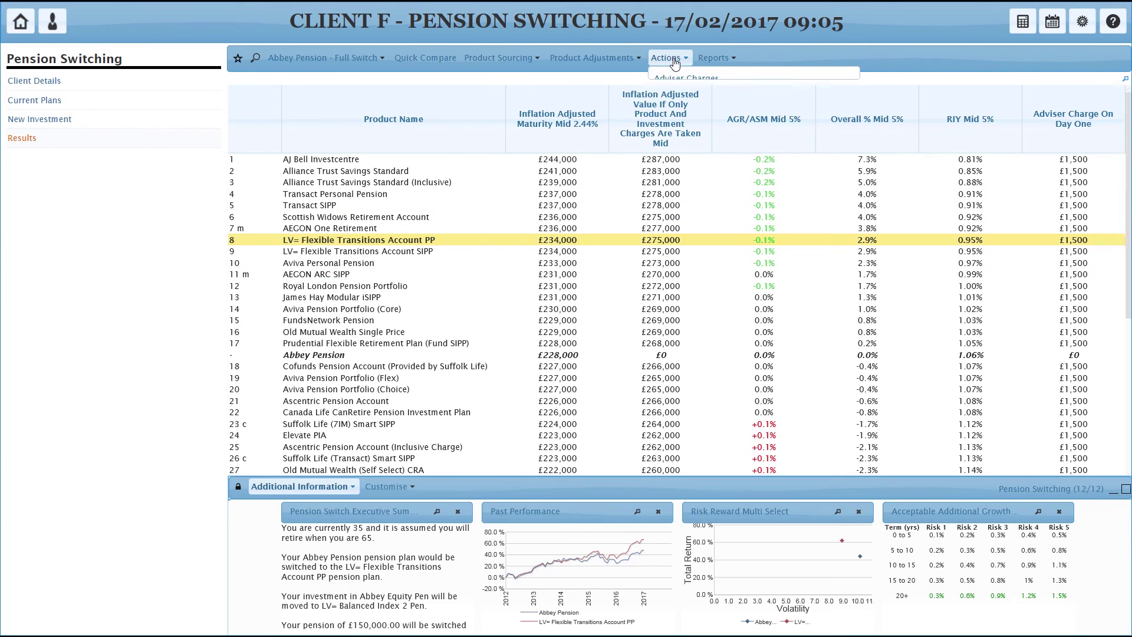
left_click(680, 80)
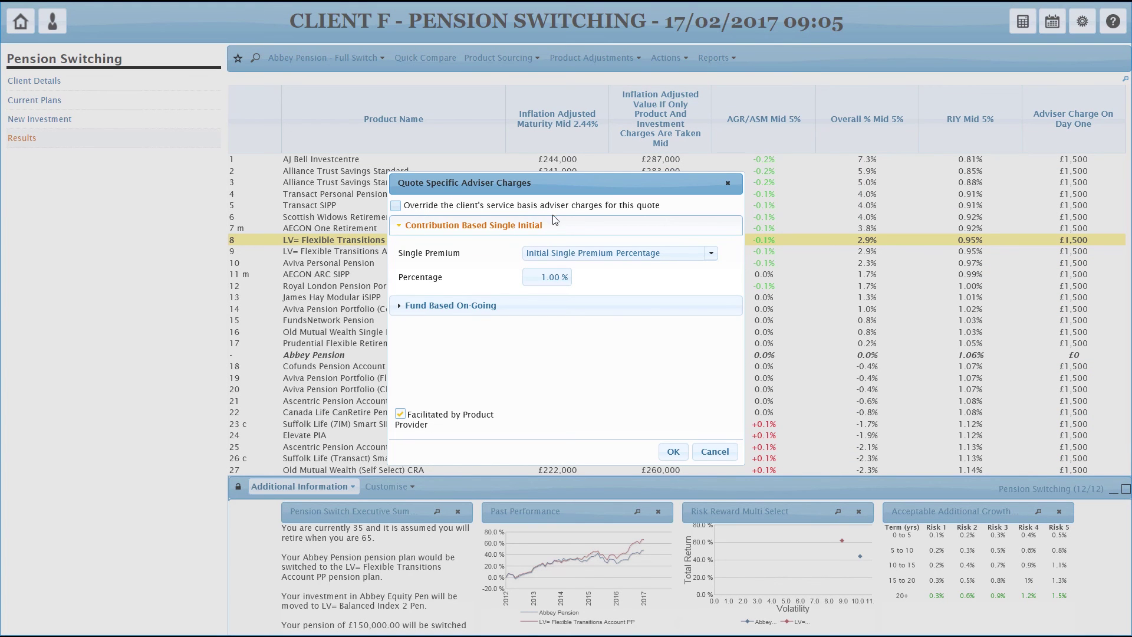
left_click(554, 277)
double_click(553, 277)
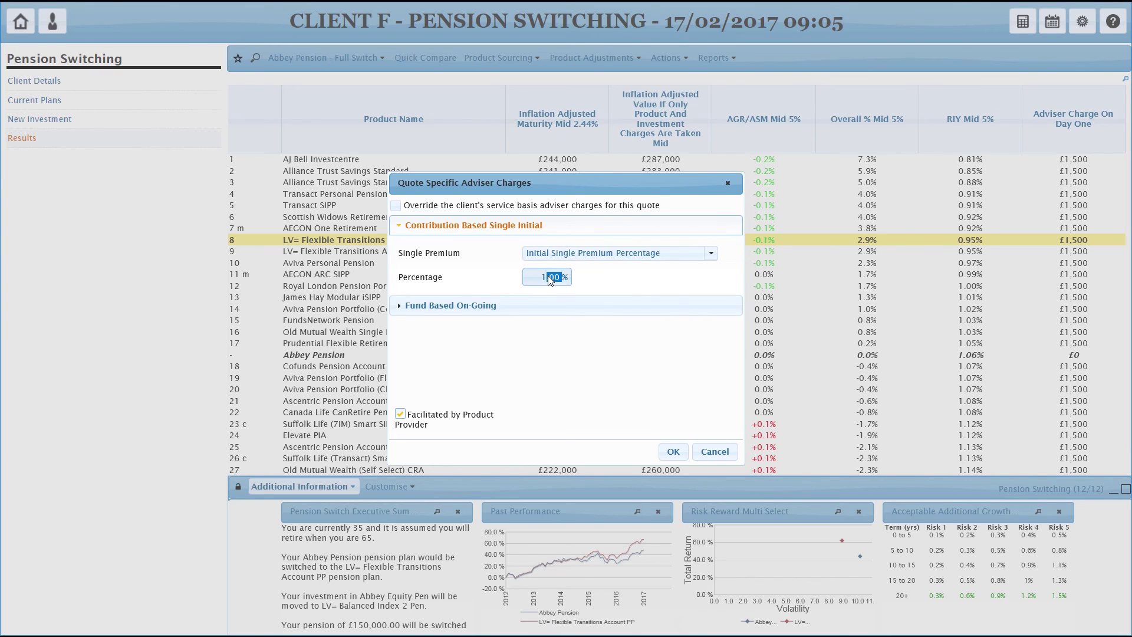
left_click(555, 280)
key("BackSpace")
type("5")
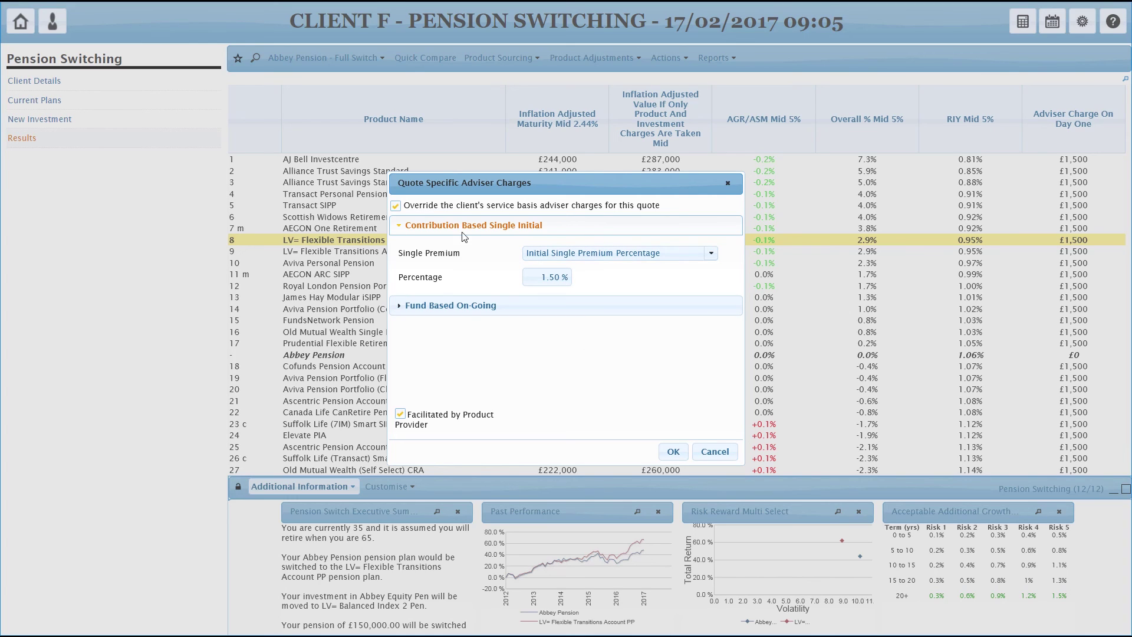
Check the fund based on-going adviser charge and apply the quote-specific adviser charges to the results.
left_click(541, 311)
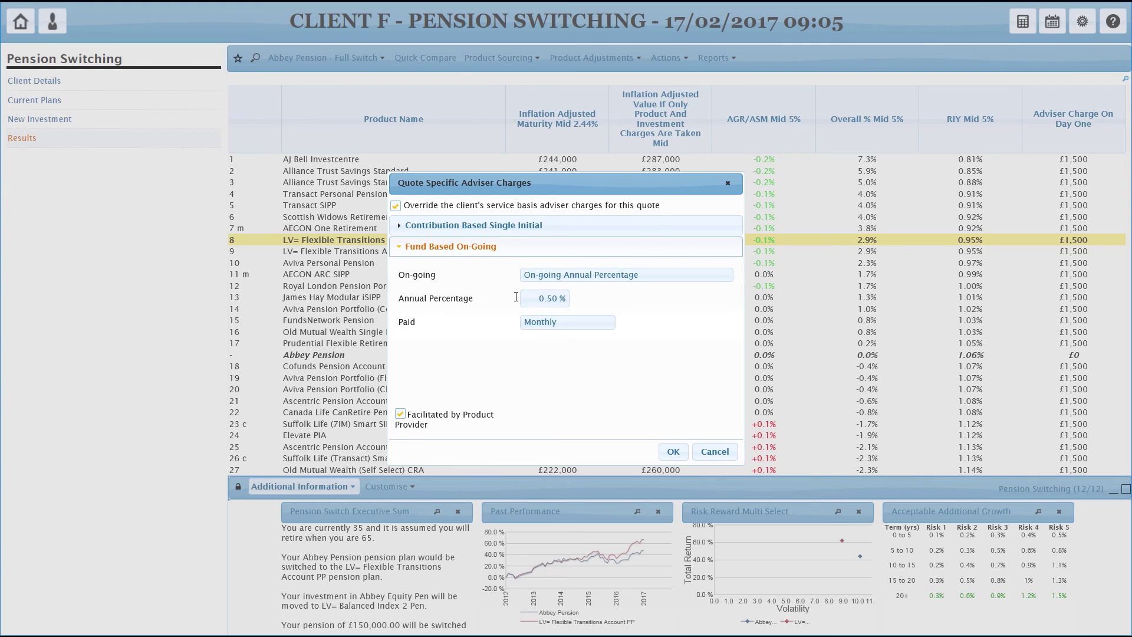
left_click(522, 238)
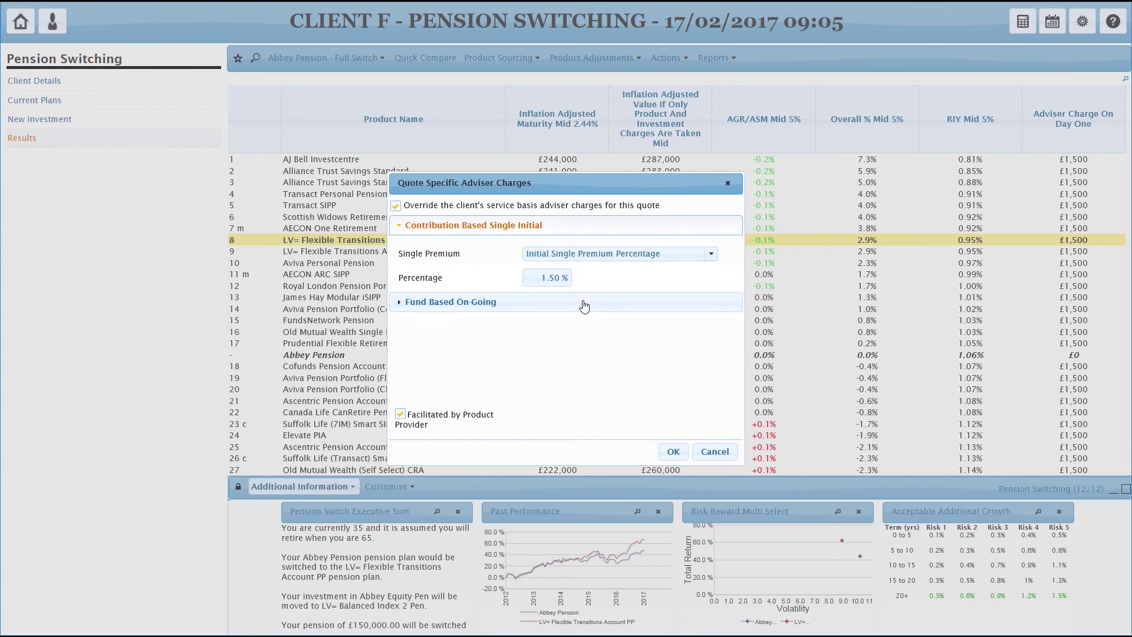
left_click(674, 452)
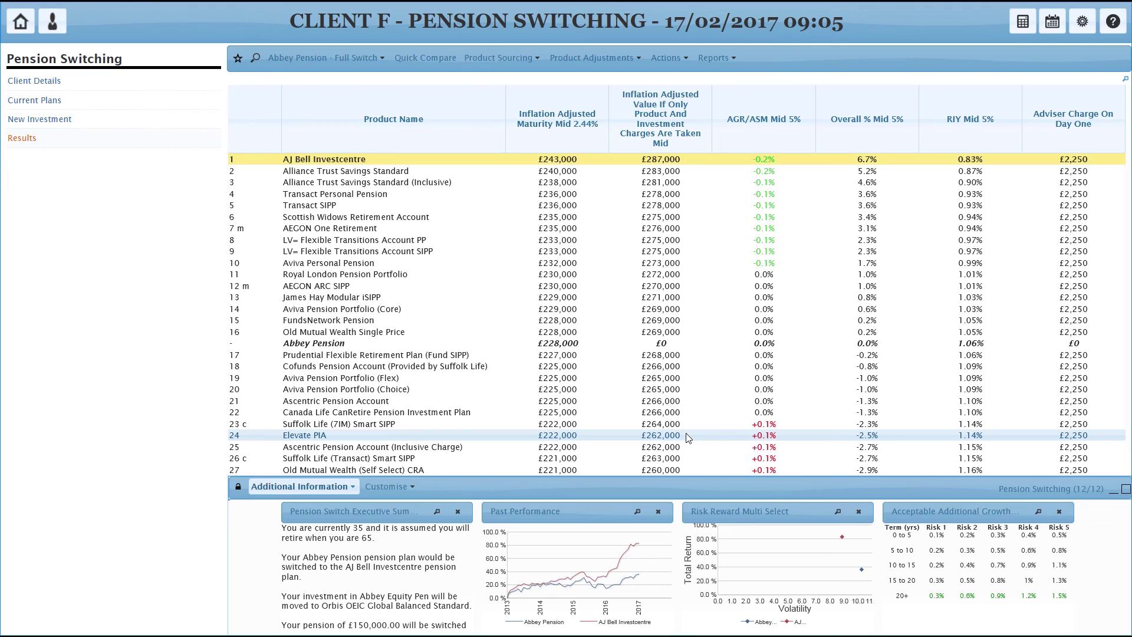
Filter the sourced products by the Pension Freedom Options Supports Flexi Access Drawdown and Supports UFPLS.
left_click(524, 62)
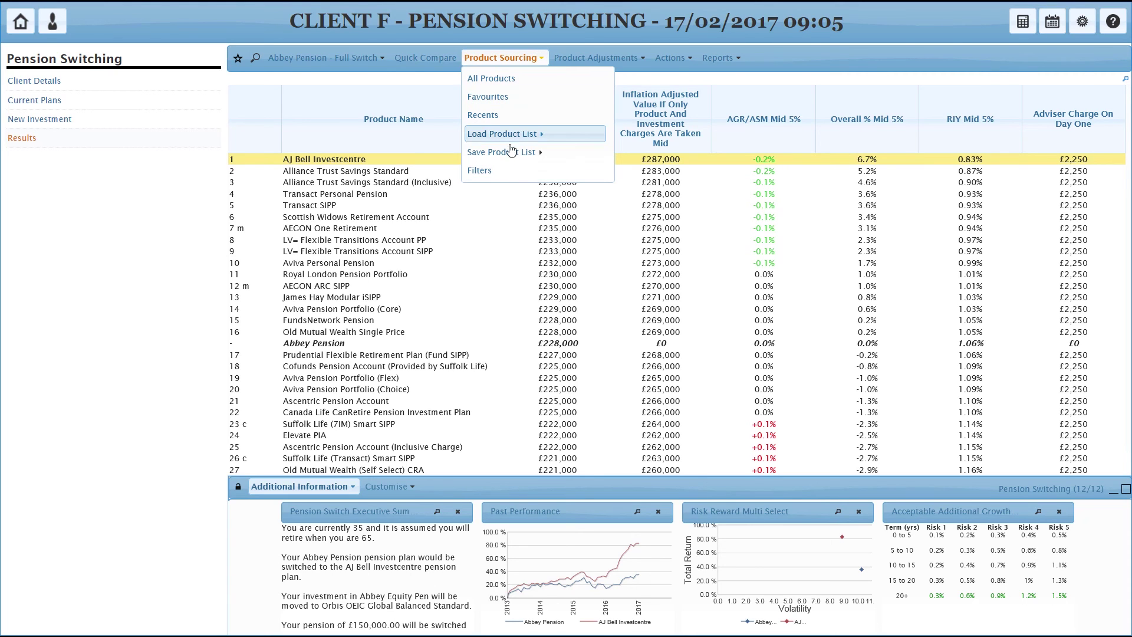
left_click(496, 172)
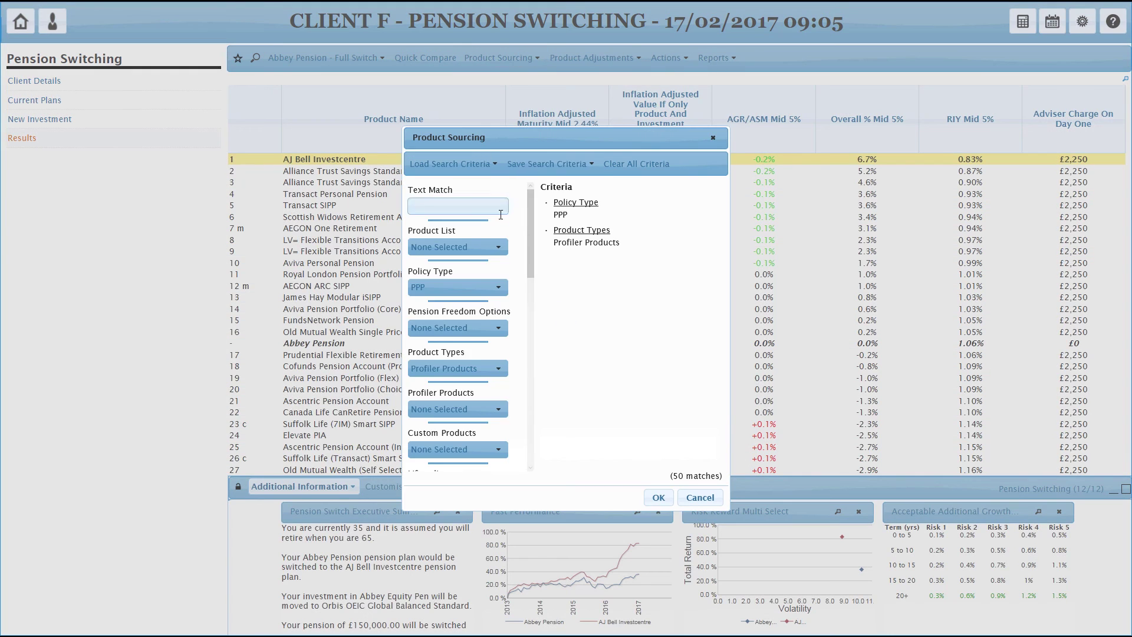
left_click(479, 327)
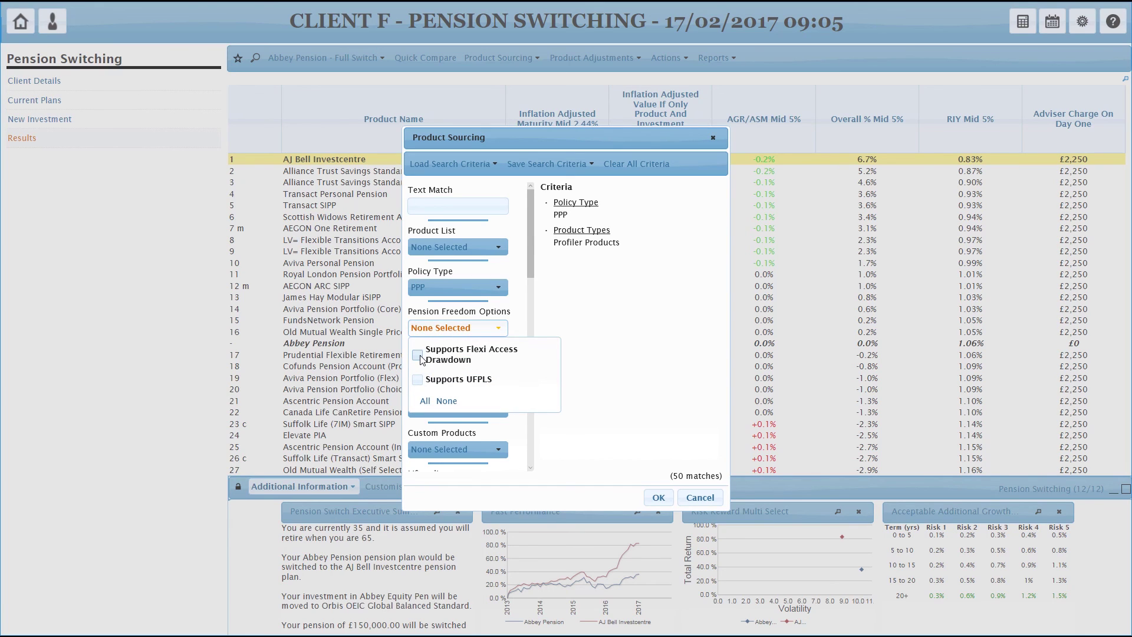
left_click(418, 355)
left_click(419, 379)
left_click(439, 332)
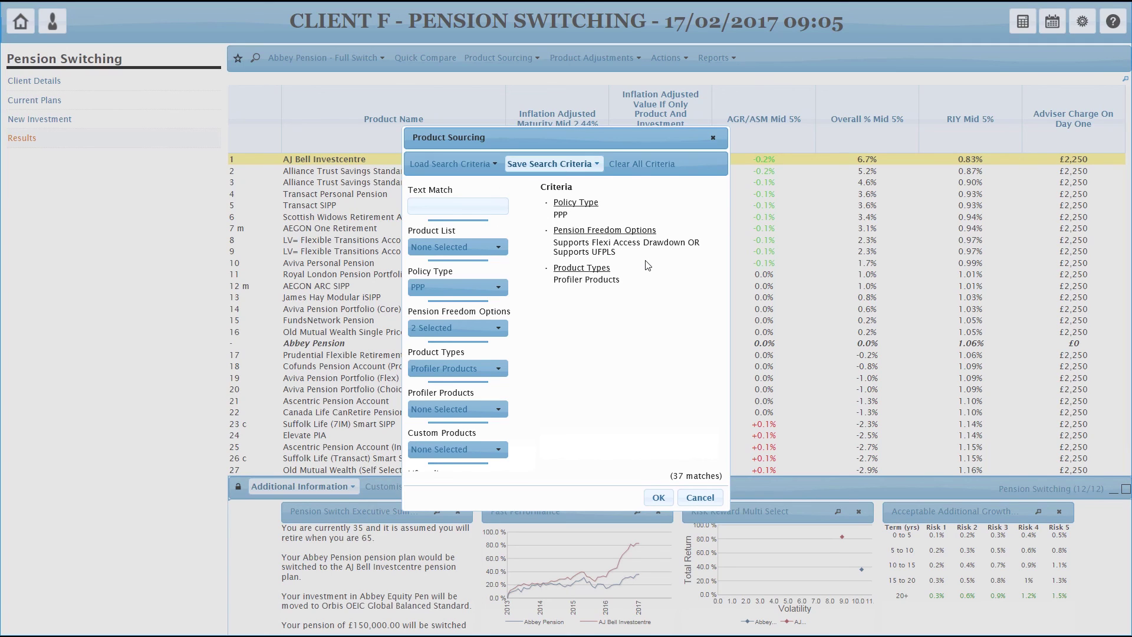
left_click(592, 171)
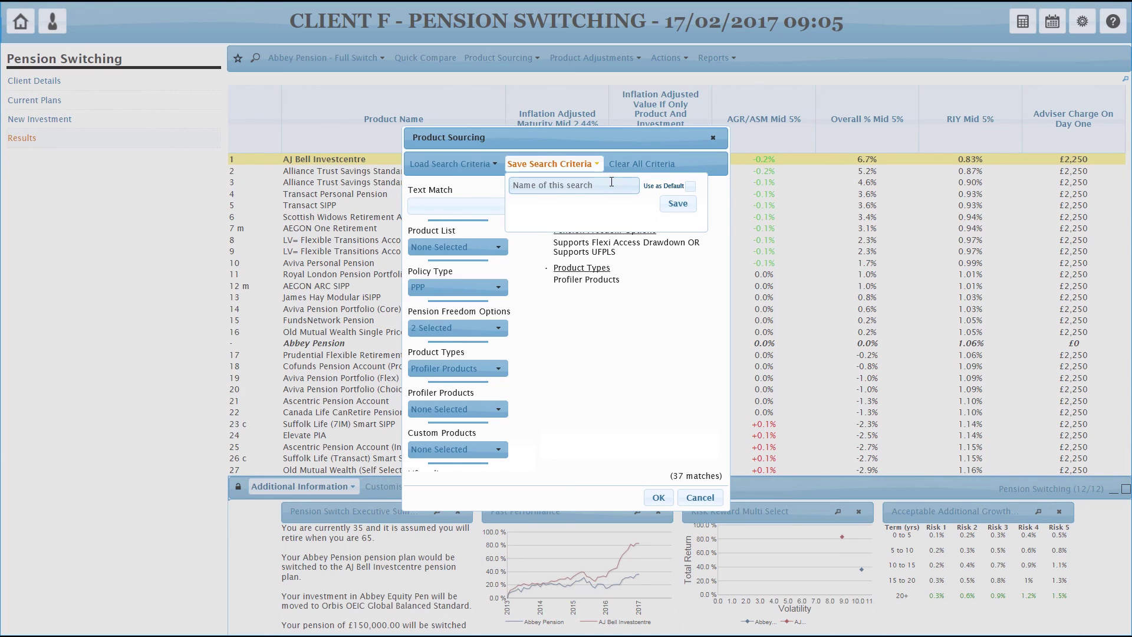
type("Drawdown Supported")
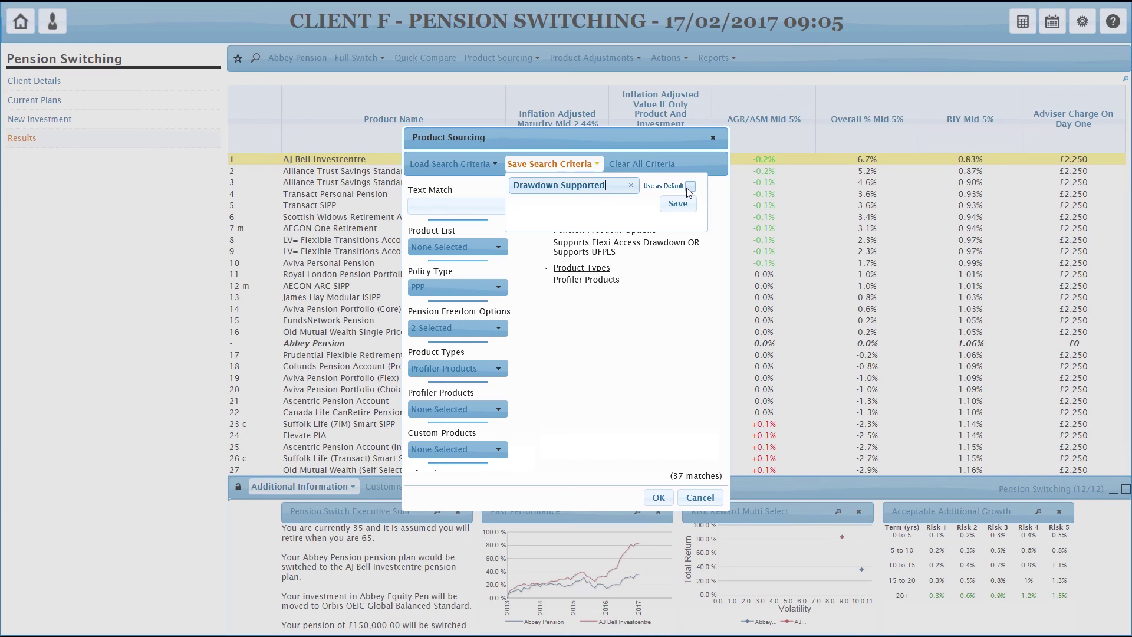
left_click(592, 162)
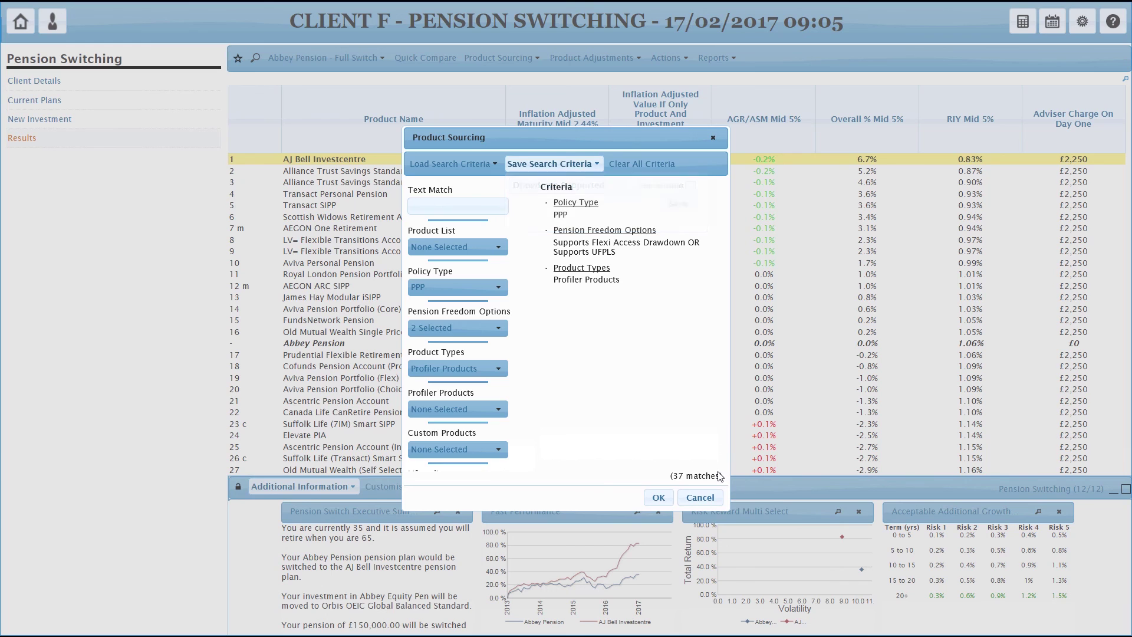
Apply the product sourcing criteria and look through the filtered pension switching results.
left_click(659, 498)
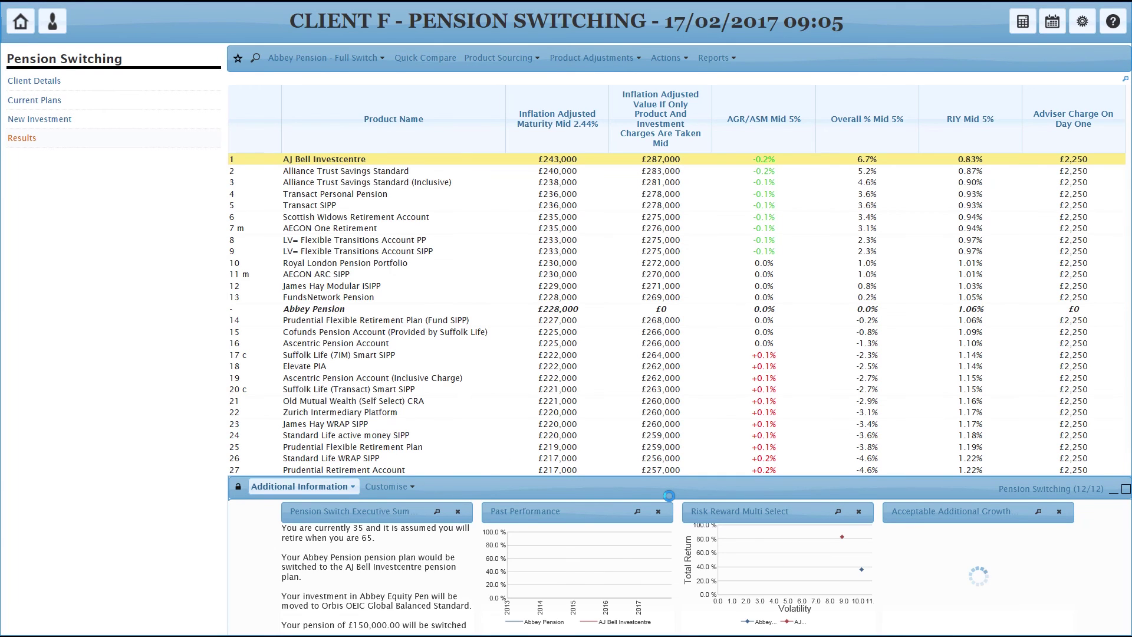
scroll(612, 373, "down", 3)
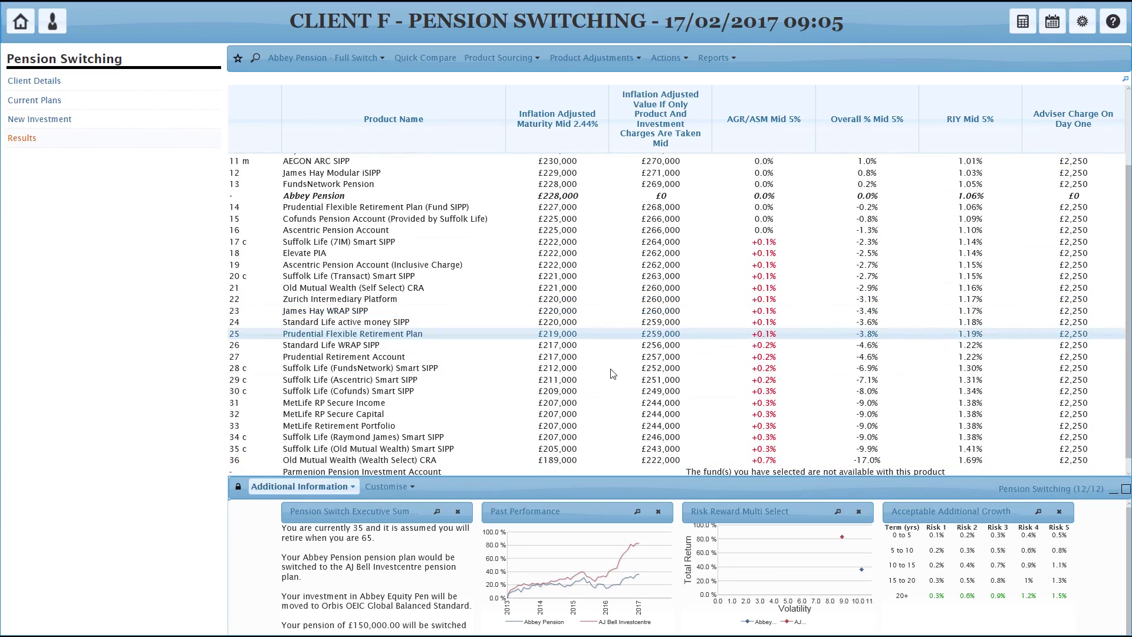
scroll(611, 370, "up", 3)
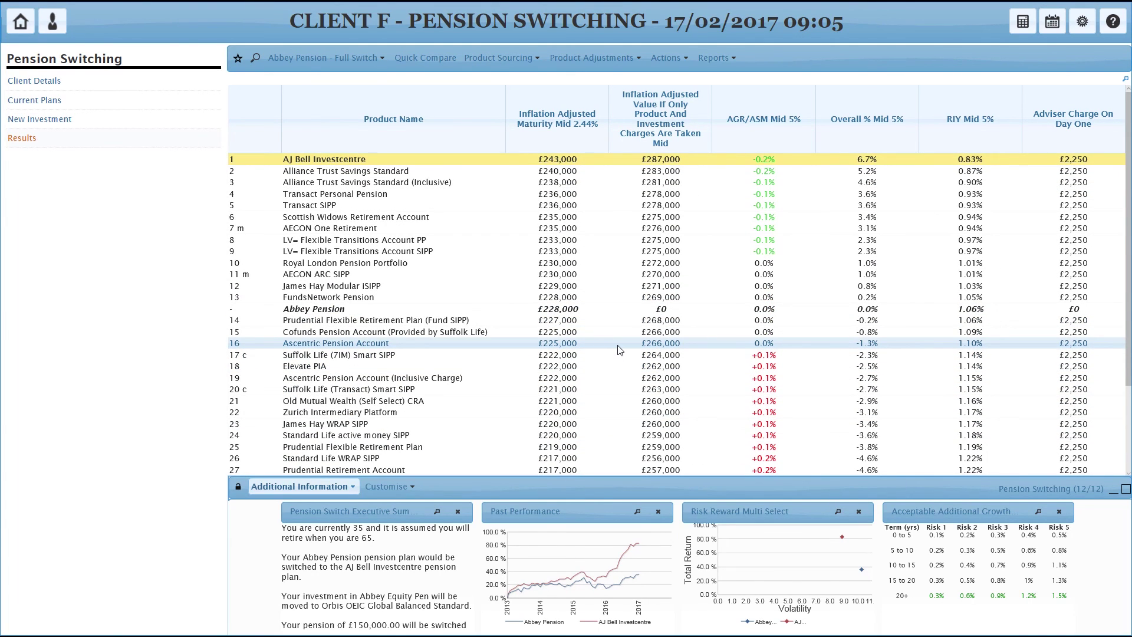
left_click(731, 61)
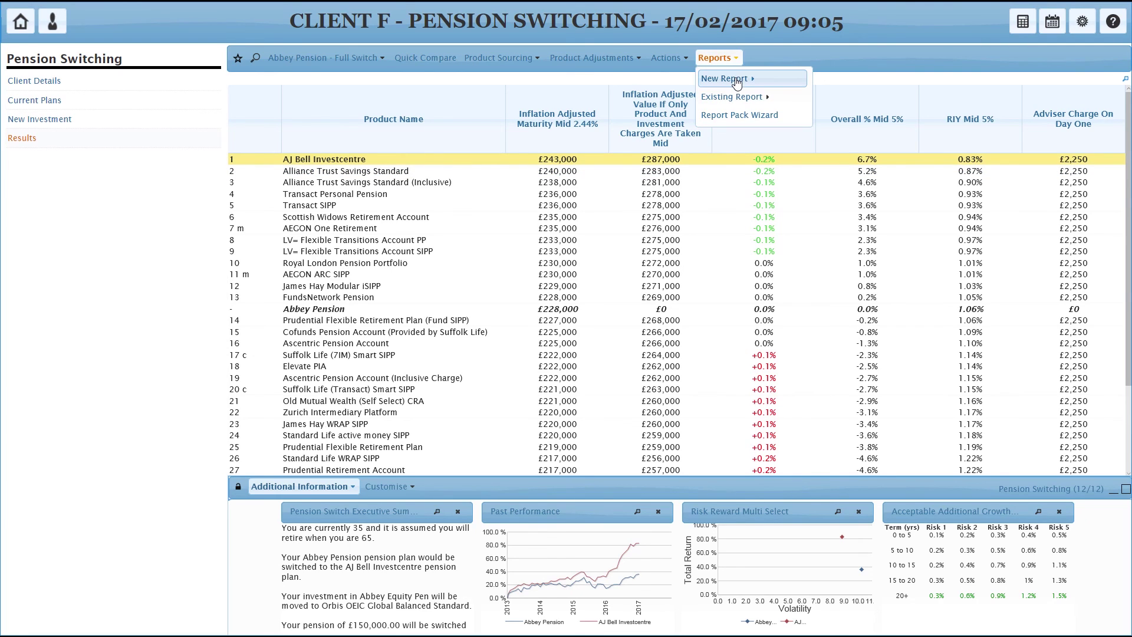
mouse_move(736, 81)
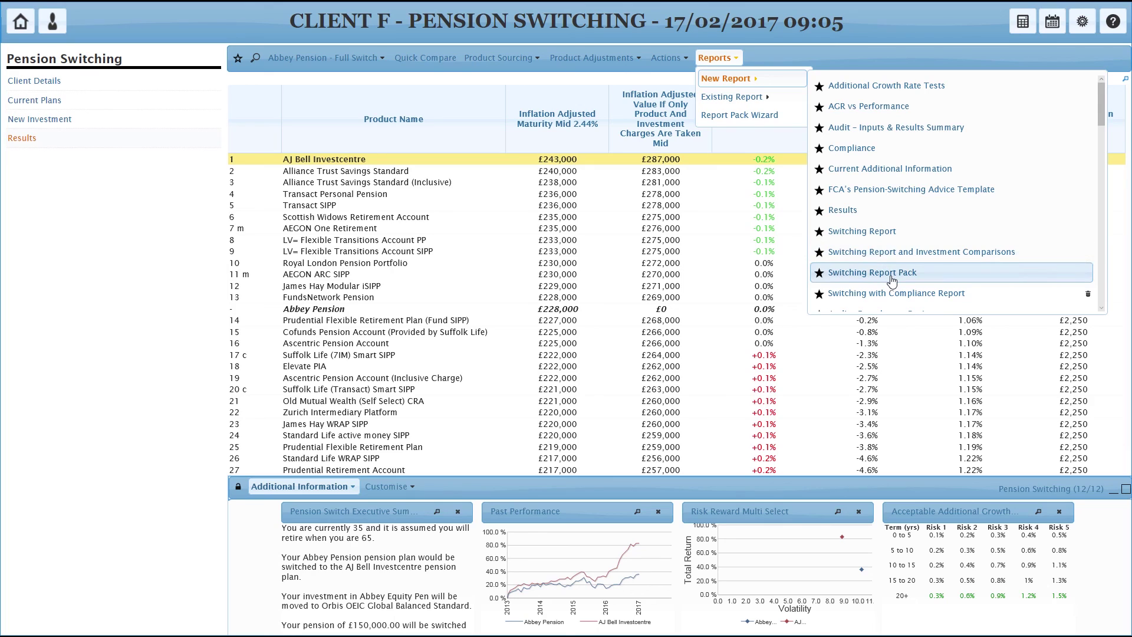
left_click(716, 59)
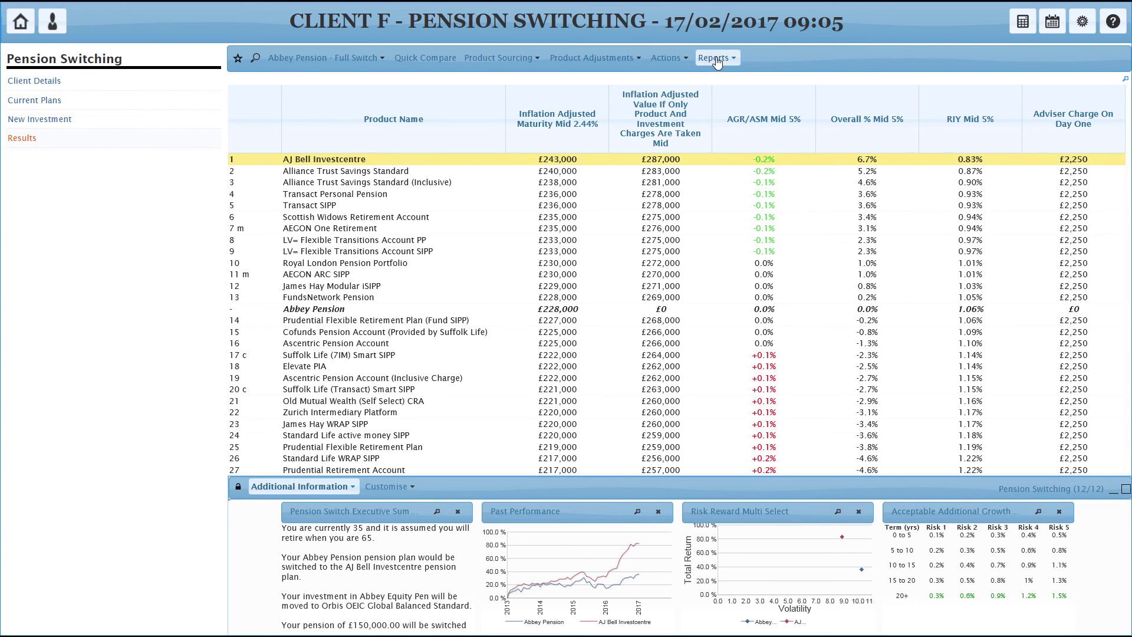